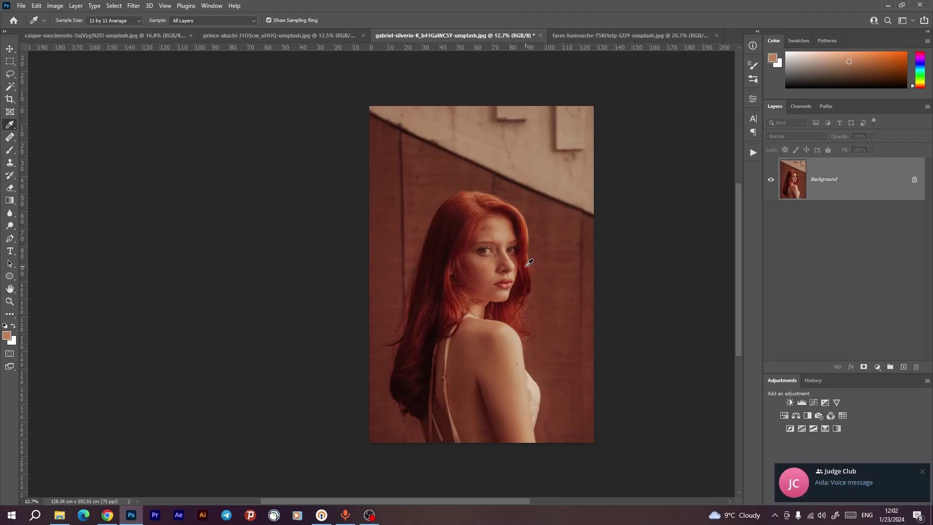
# Step: Add a Curves adjustment layer to the red-haired portrait and neutralize the colour cast by sampling the eye white with the gray point eyedropper
pyautogui.moveTo(836, 483)
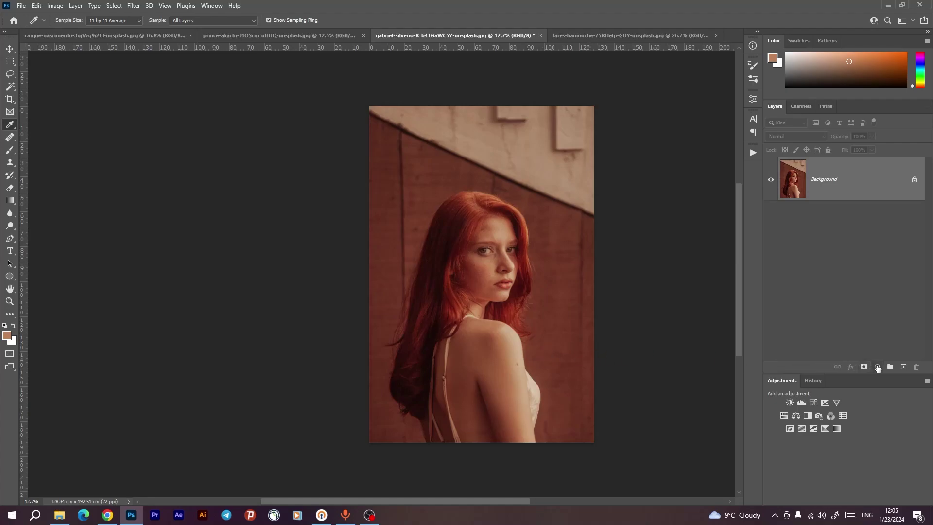
pyautogui.click(878, 367)
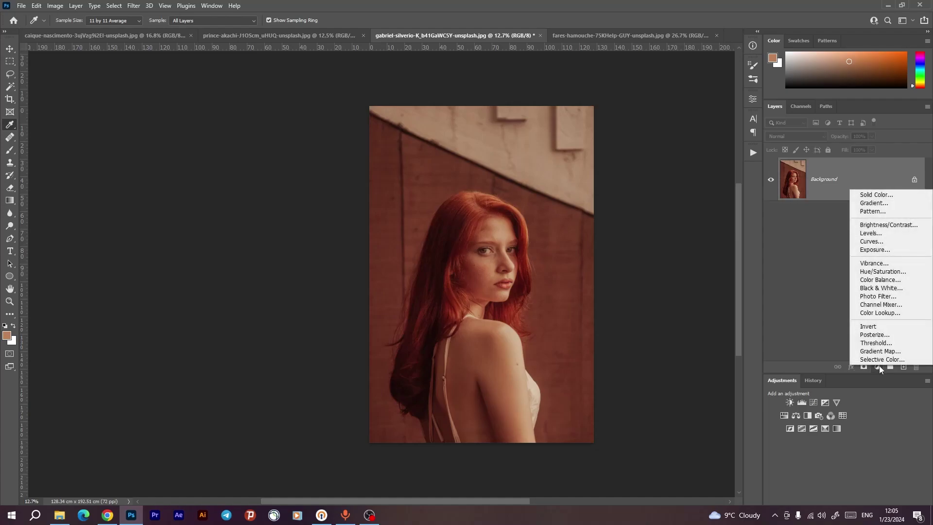
pyautogui.click(860, 242)
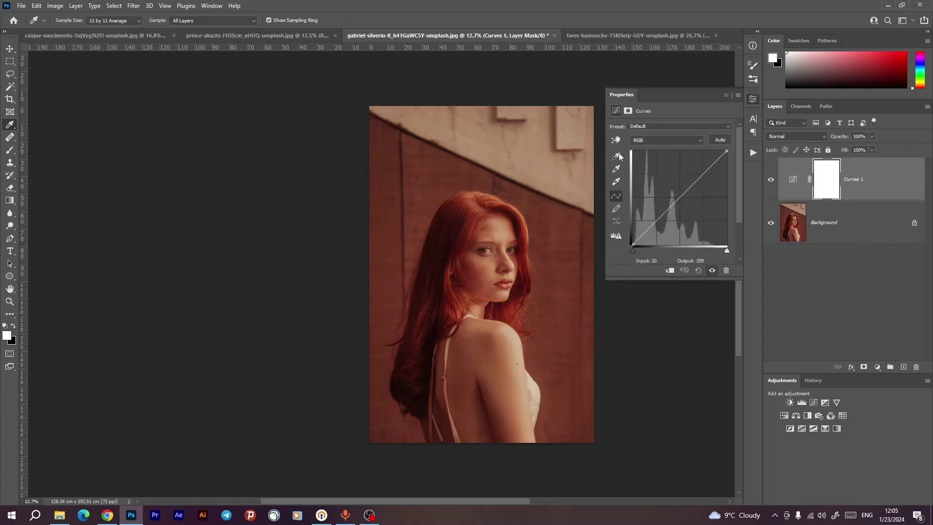
pyautogui.scroll(5, 568, 237)
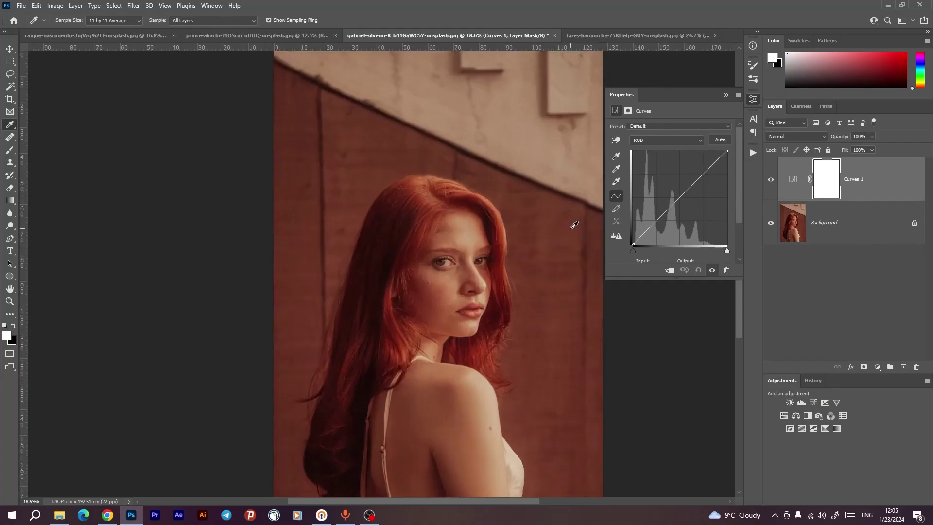
pyautogui.scroll(2, 531, 225)
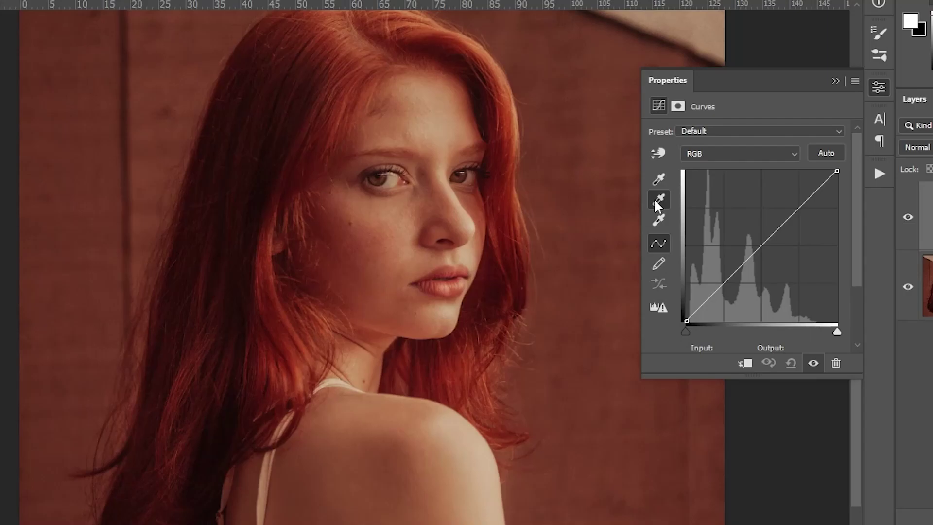
pyautogui.click(658, 203)
pyautogui.click(392, 180)
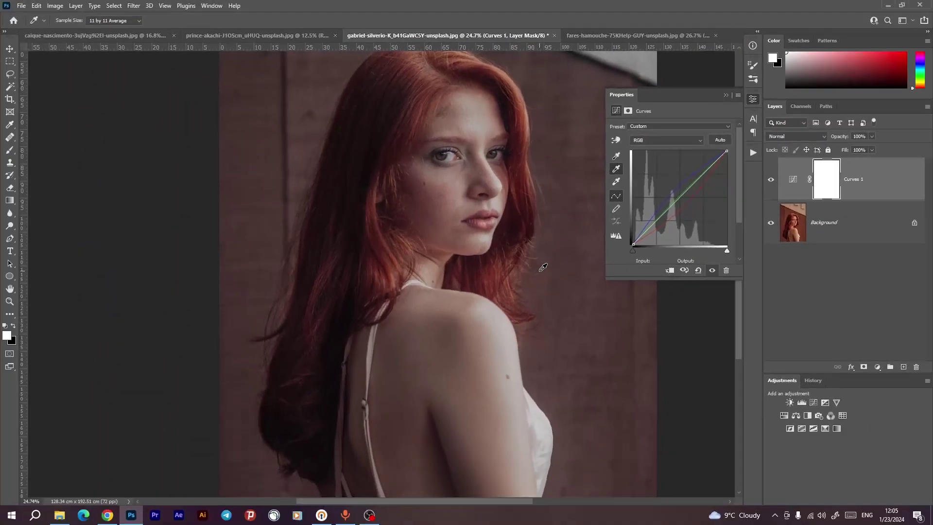
# Step: Compare the whole red-haired portrait with the Curves correction hidden and shown
pyautogui.scroll(-2, 543, 268)
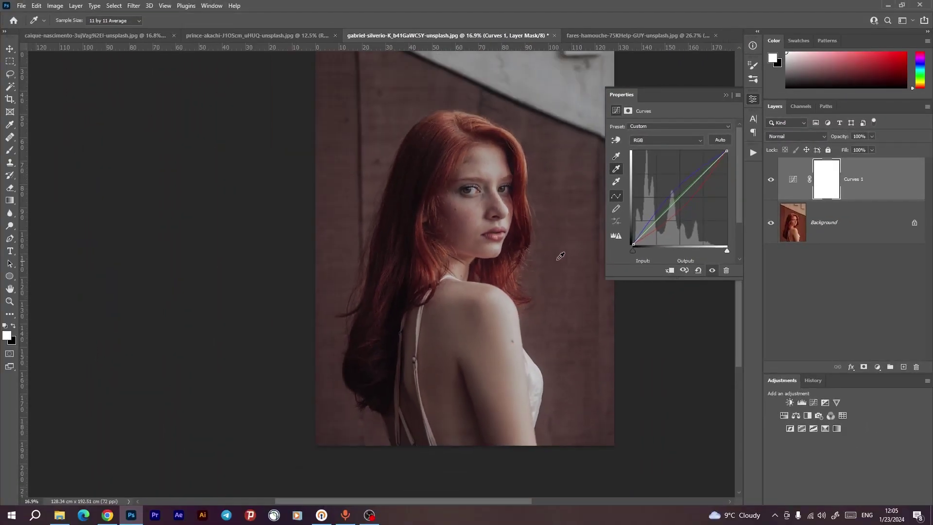
pyautogui.click(771, 179)
pyautogui.click(772, 180)
# Step: Open the shaved-head portrait's document and add a Curves adjustment layer above its Background
pyautogui.click(146, 35)
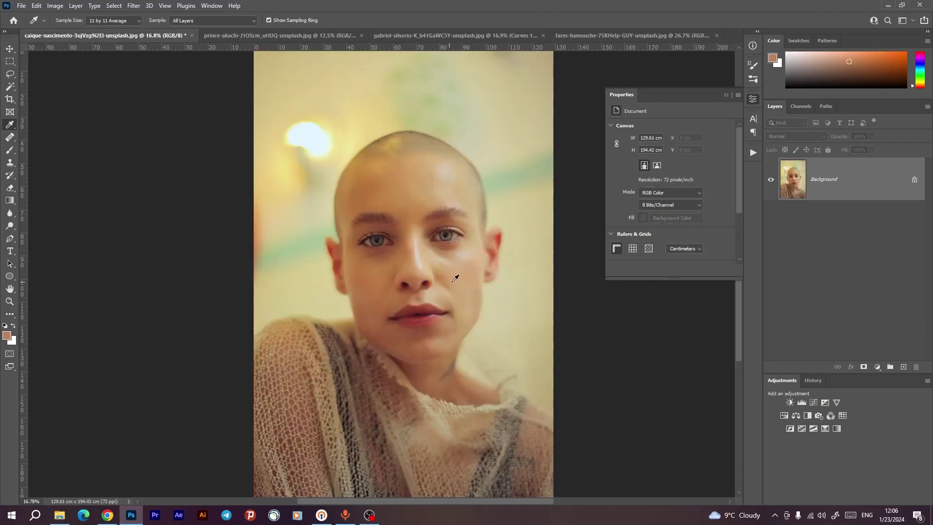
pyautogui.scroll(1, 450, 263)
pyautogui.scroll(1, 449, 263)
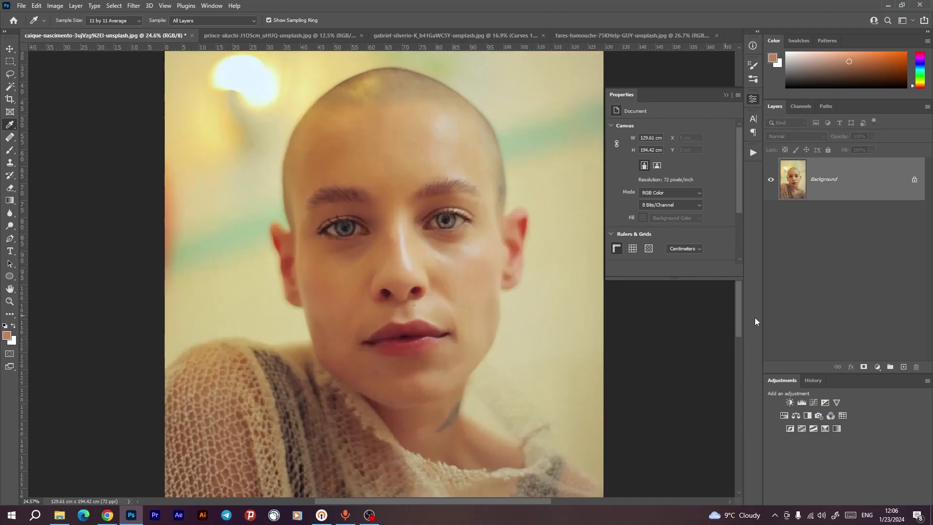
pyautogui.click(873, 368)
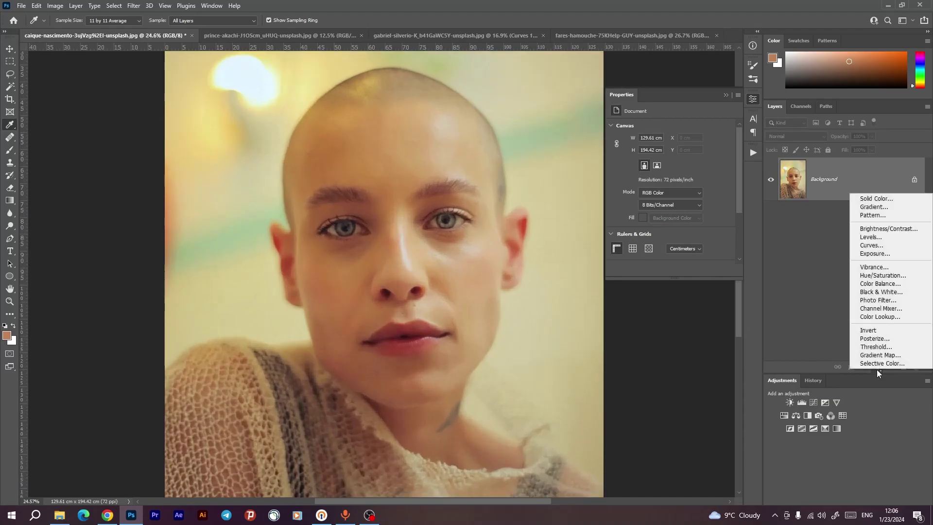
pyautogui.click(870, 245)
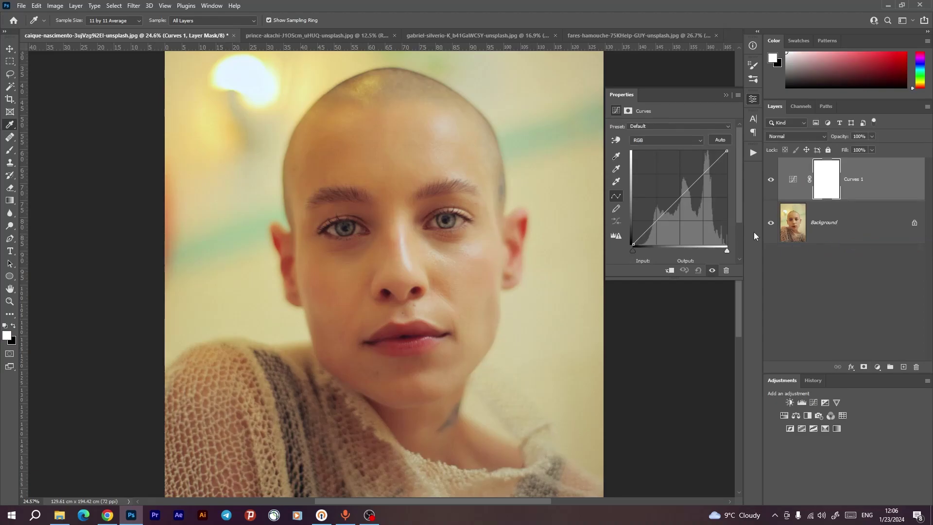
# Step: Neutralize the yellow cast by sampling the whites of both eyes with the Curves gray point eyedropper
pyautogui.click(617, 170)
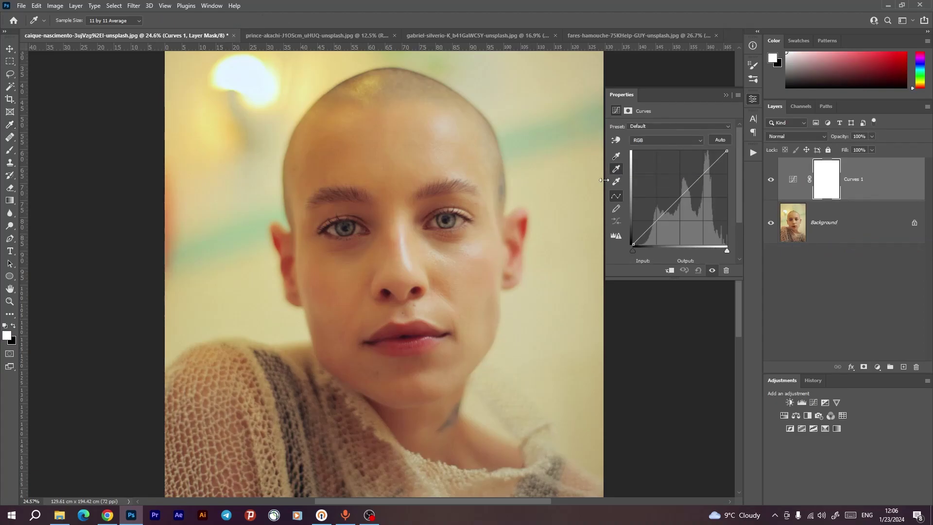
pyautogui.click(462, 218)
pyautogui.click(362, 227)
pyautogui.click(335, 227)
# Step: Compare the shaved-head portrait with the Curves correction hidden and shown
pyautogui.scroll(-1, 504, 264)
pyautogui.click(771, 181)
pyautogui.click(771, 181)
pyautogui.click(771, 181)
pyautogui.click(771, 181)
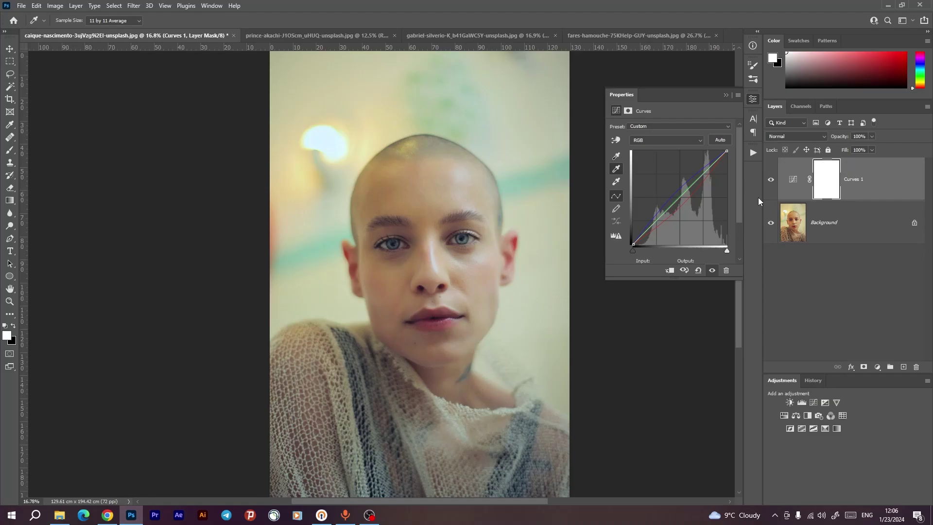
# Step: Switch to the portrait with the red background and add a Gradient Map adjustment layer
pyautogui.hotkey('ctrl', 'Tab')
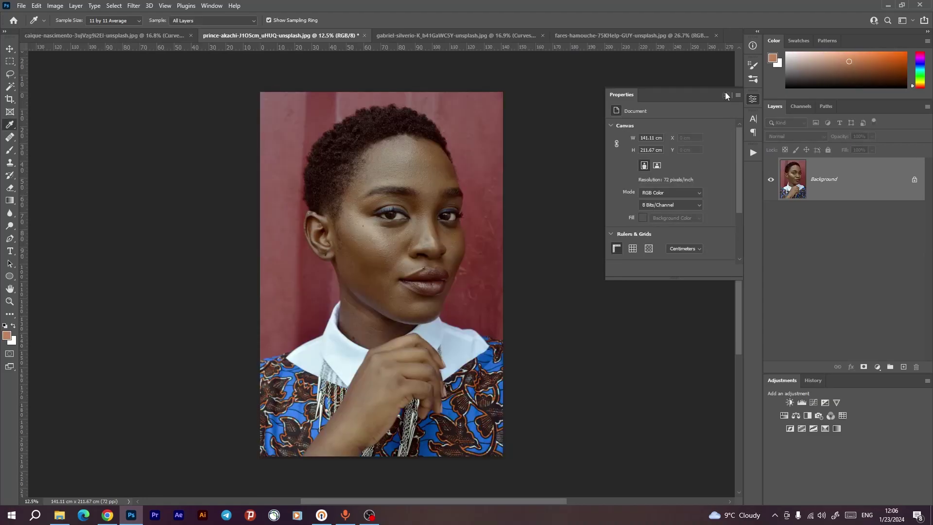
pyautogui.click(726, 95)
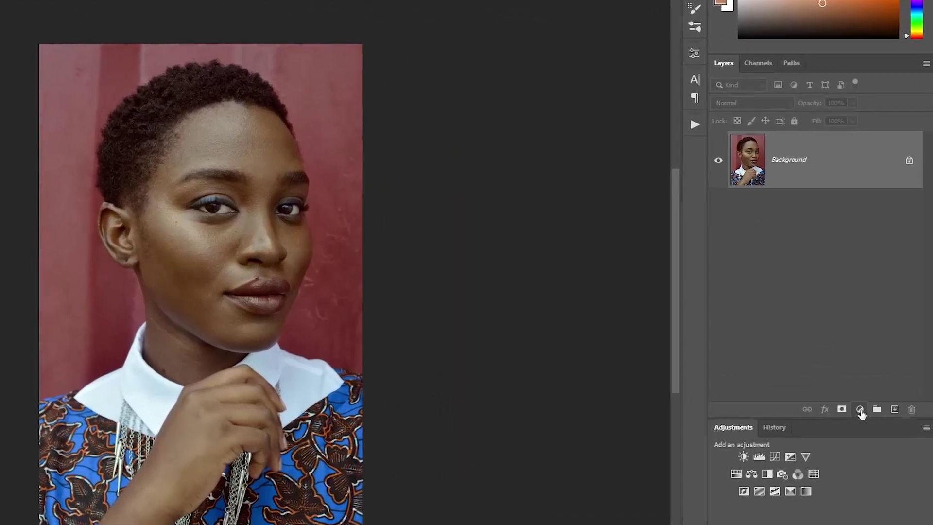
pyautogui.click(876, 366)
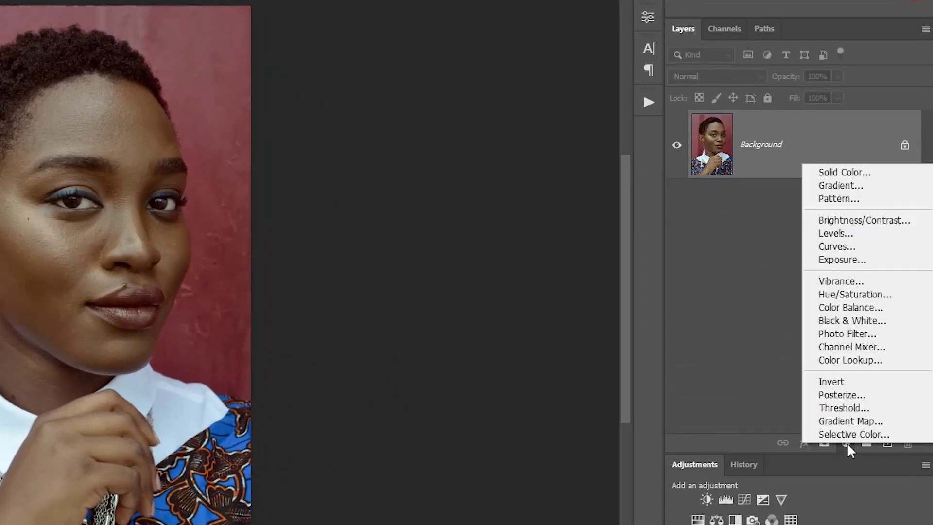
pyautogui.click(843, 426)
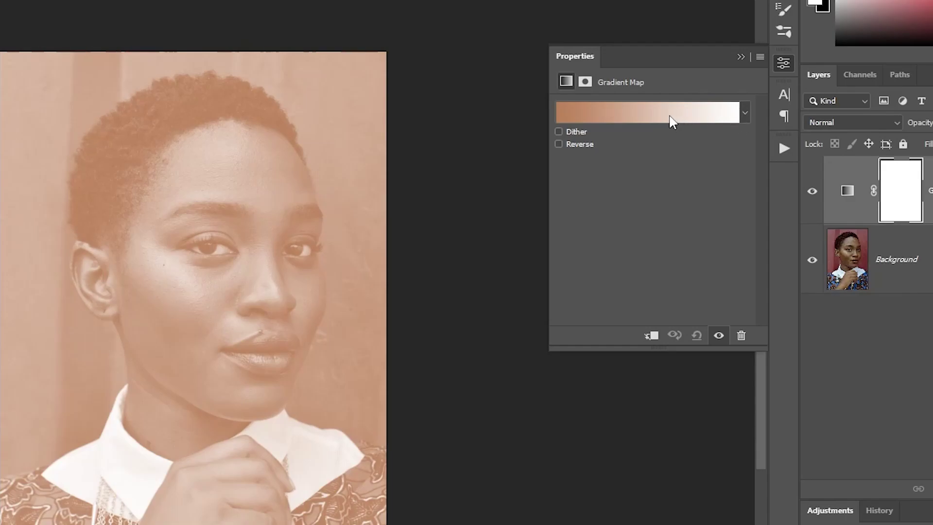
pyautogui.click(651, 122)
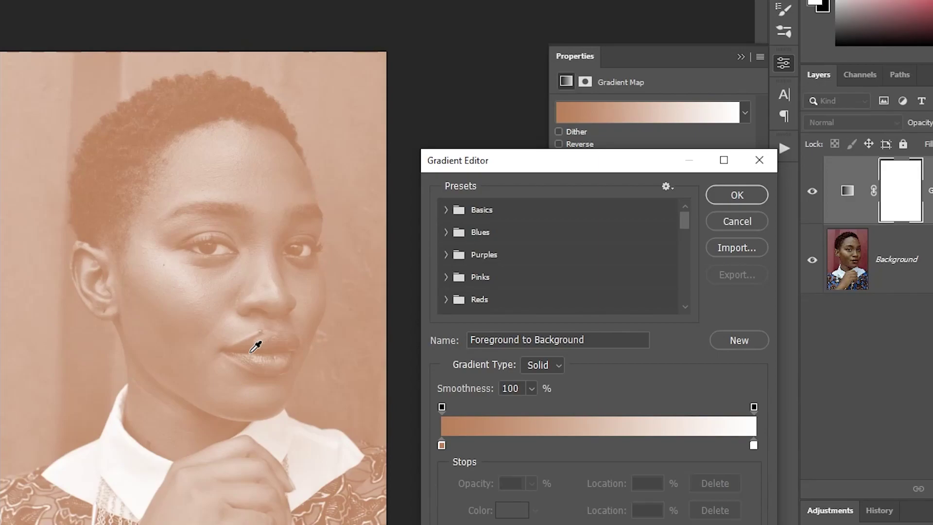
pyautogui.click(441, 445)
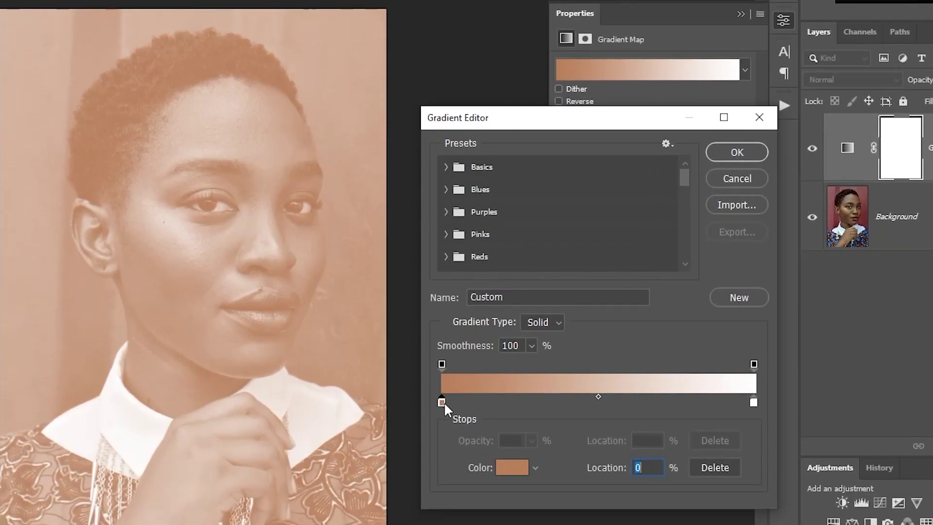
pyautogui.click(510, 469)
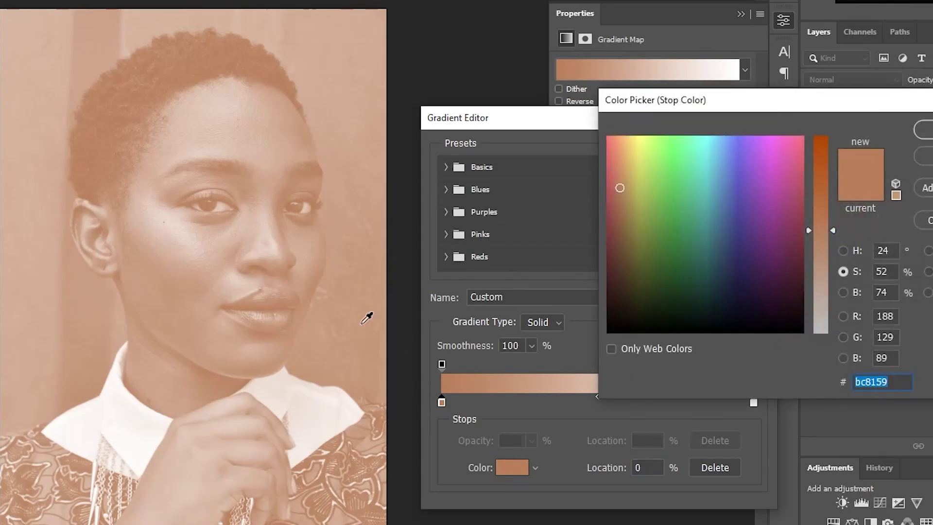
pyautogui.click(191, 242)
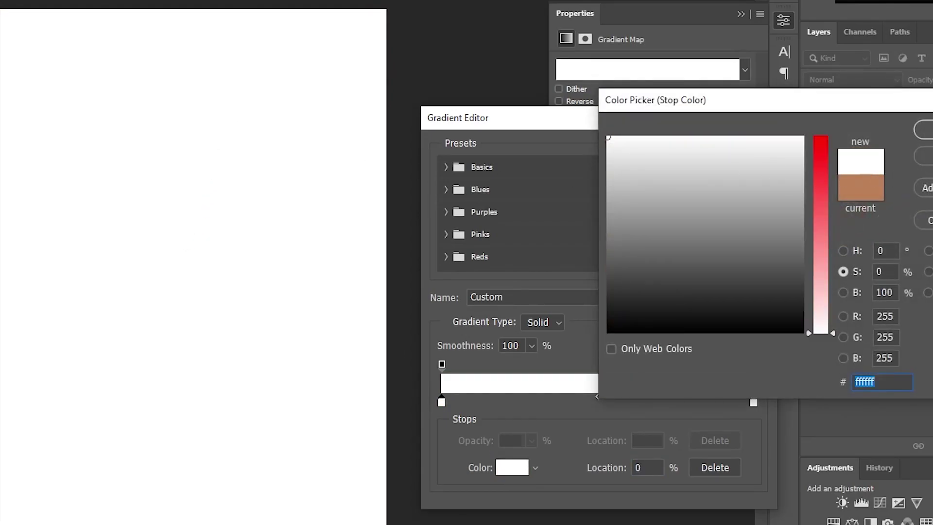
pyautogui.click(925, 156)
pyautogui.click(728, 178)
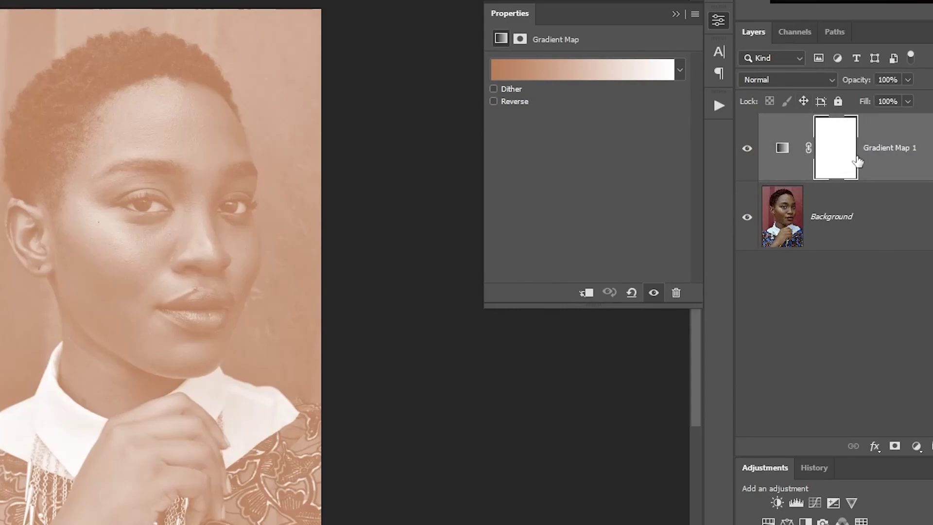
# Step: Hide the Gradient Map layer and set its gradient's 0% stop to #633e20, sampled from the shadowed skin on the face
pyautogui.click(780, 158)
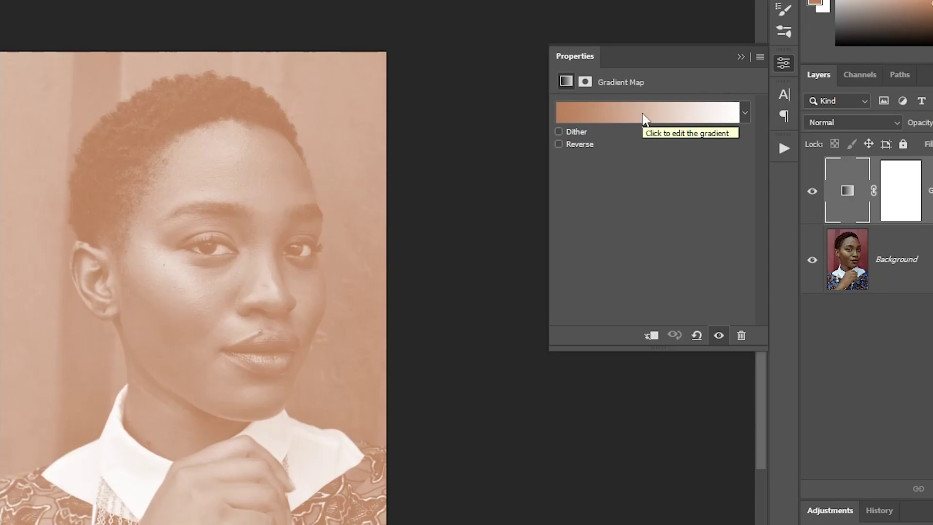
pyautogui.click(814, 195)
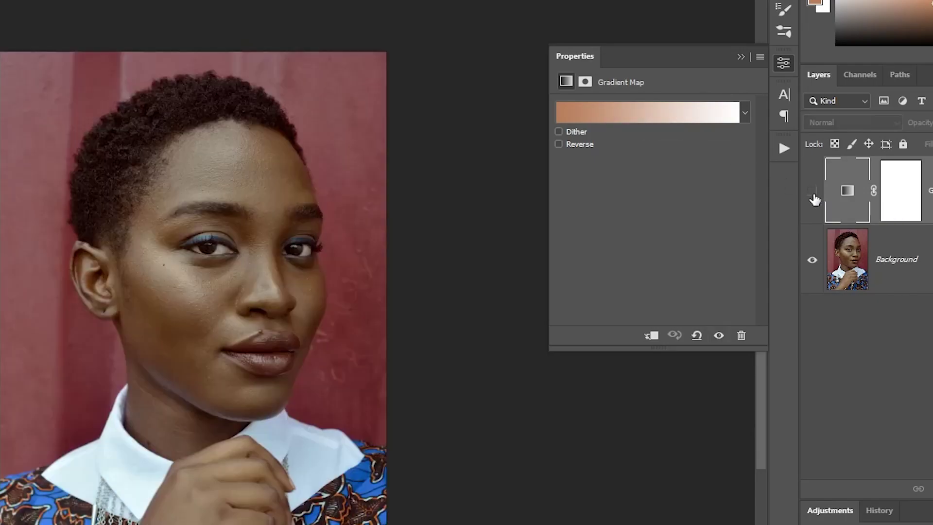
pyautogui.click(625, 115)
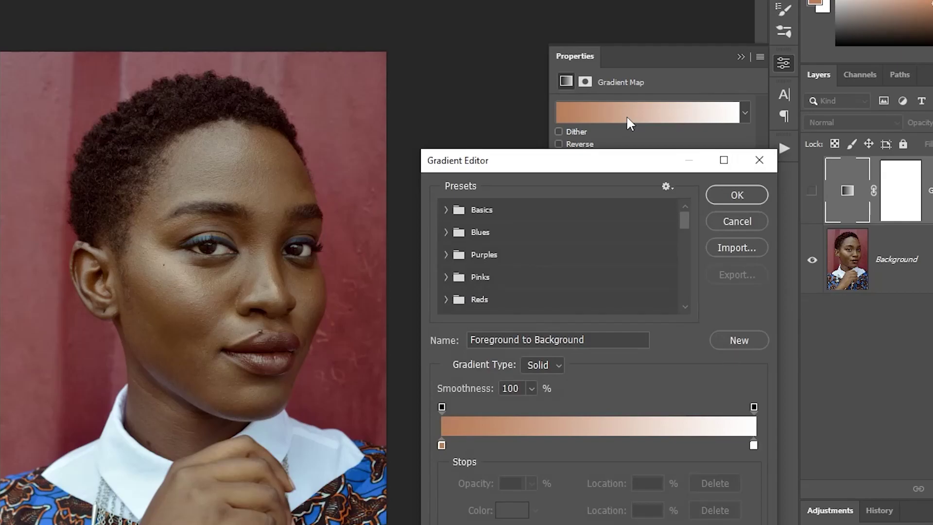
pyautogui.click(440, 445)
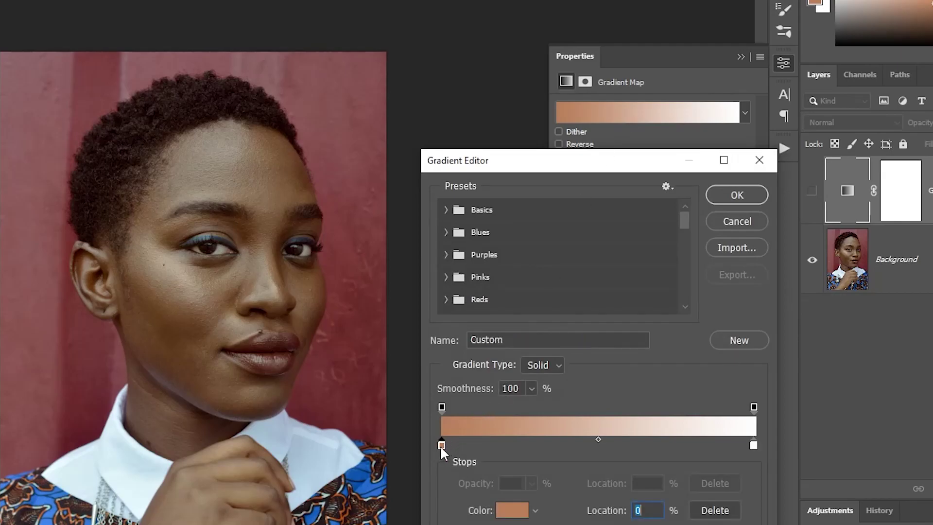
pyautogui.click(506, 514)
pyautogui.click(194, 322)
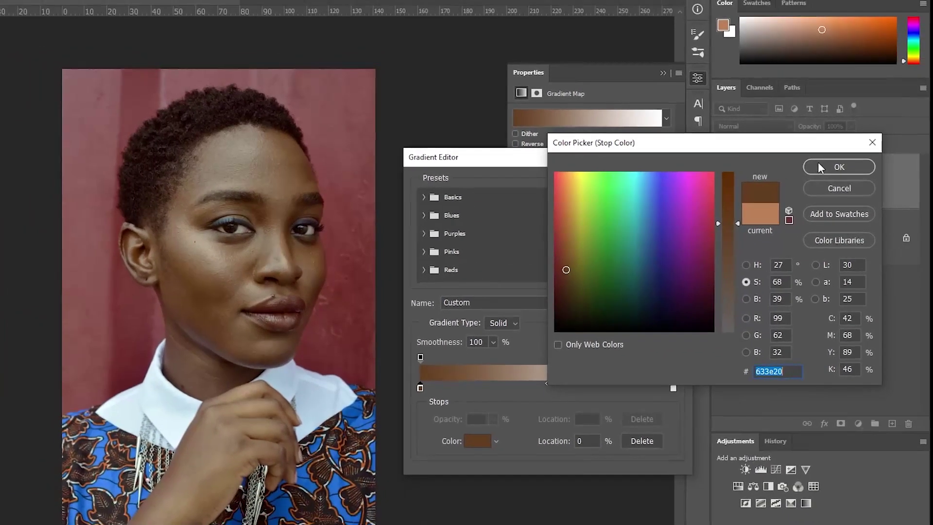
pyautogui.click(818, 165)
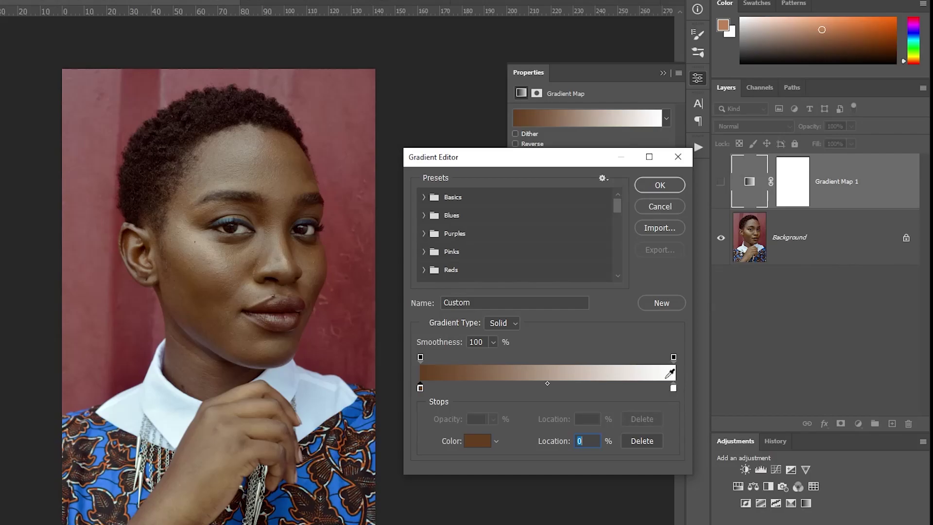
# Step: Set the gradient's 100% stop to #948778, sampled from the highlight on the forehead
pyautogui.click(673, 389)
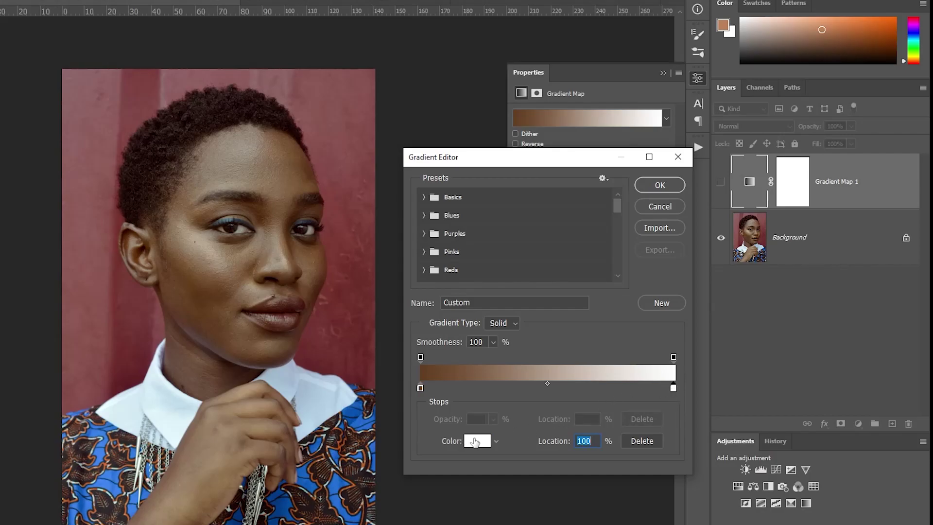
pyautogui.click(475, 441)
pyautogui.click(245, 132)
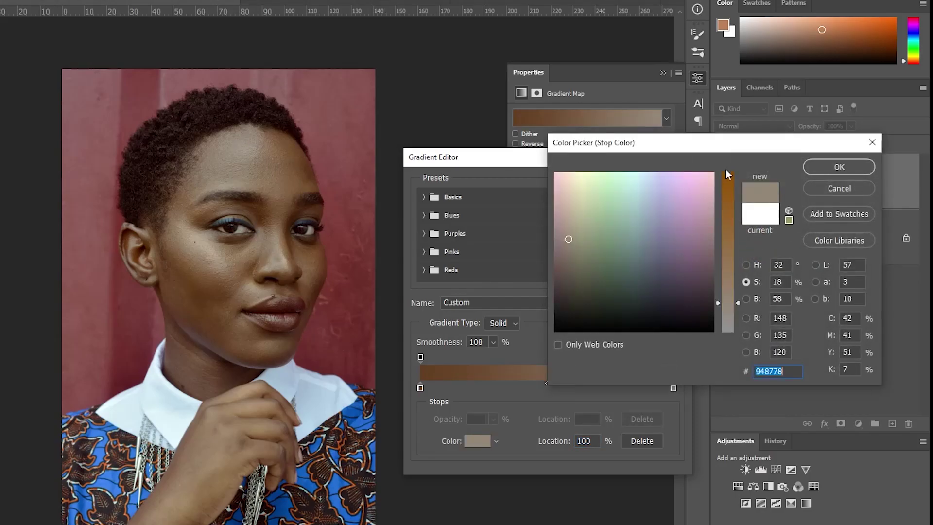
pyautogui.click(821, 166)
# Step: Add a midtone stop at 52%, colour it from the skin beside the nose, and accept the gradient
pyautogui.click(551, 388)
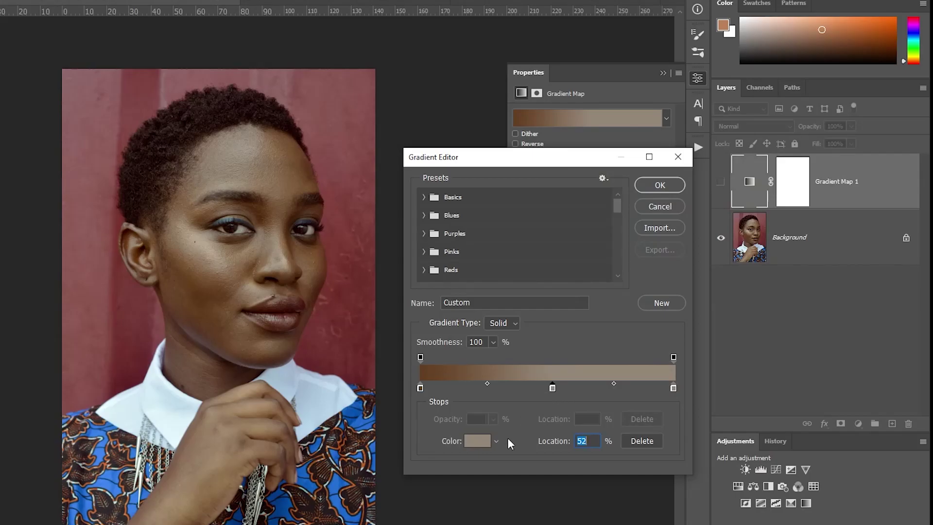
pyautogui.click(477, 442)
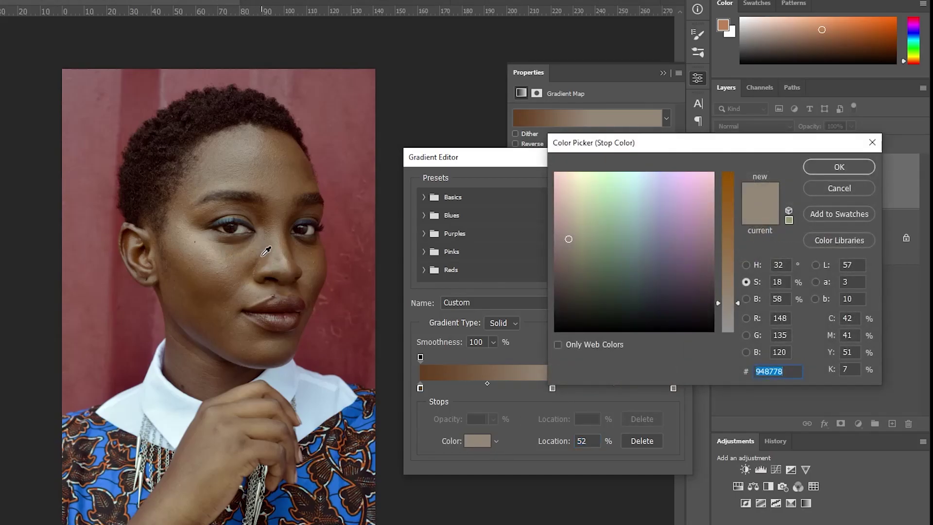
pyautogui.press('Return')
pyautogui.press('Return')
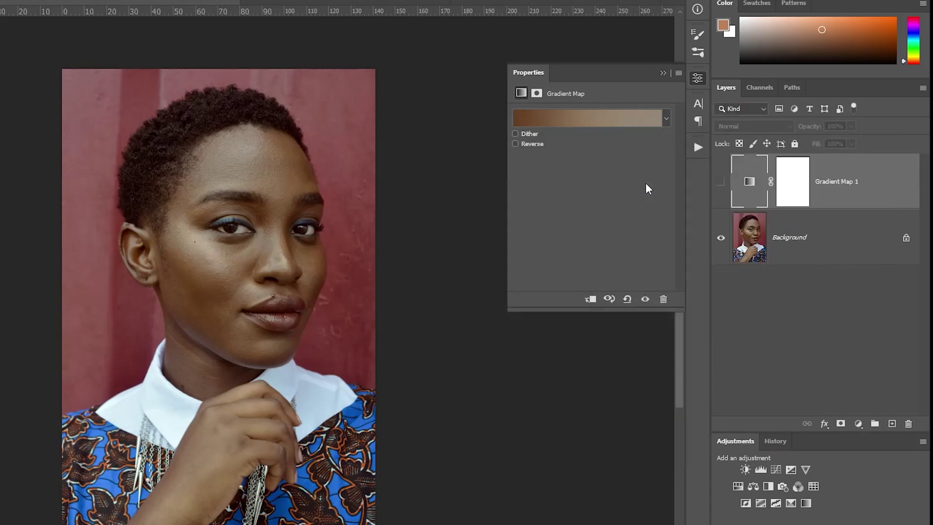
# Step: Show the Gradient Map layer again and set its blend mode to Color
pyautogui.click(721, 183)
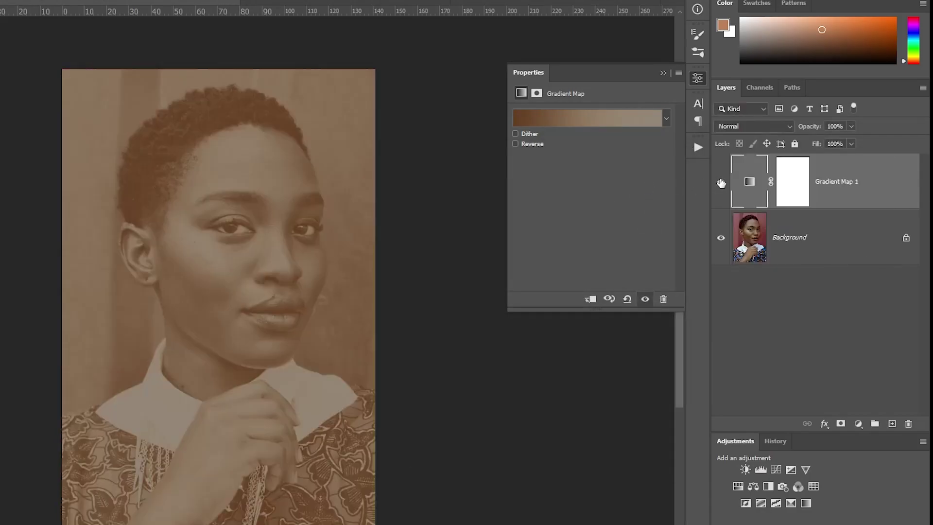
pyautogui.click(729, 126)
pyautogui.click(733, 420)
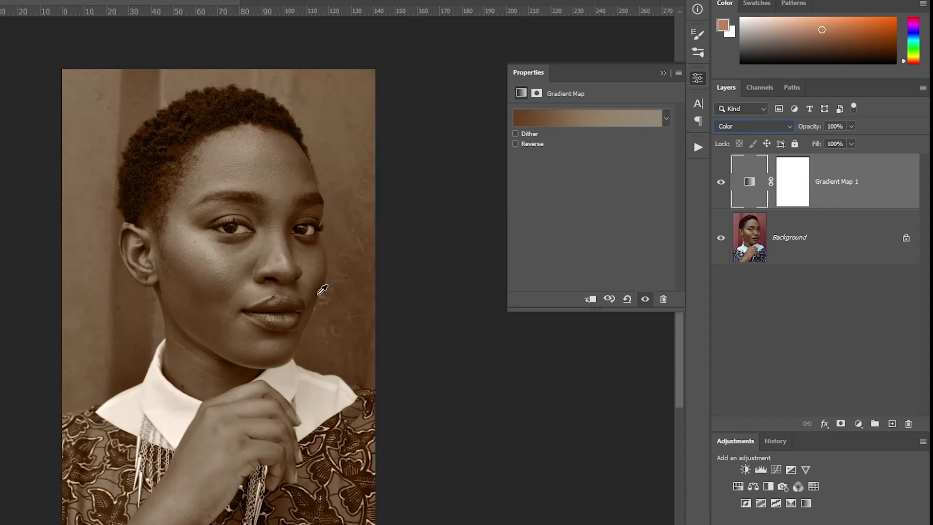
# Step: Delete the Gradient Map layer and collapse its adjustment properties
pyautogui.moveTo(849, 192); pyautogui.dragTo(911, 420)
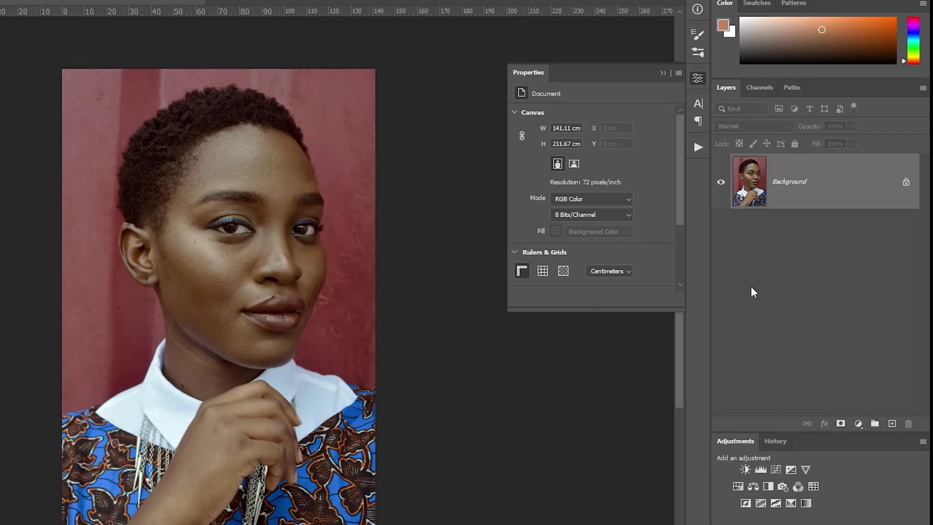
pyautogui.click(663, 73)
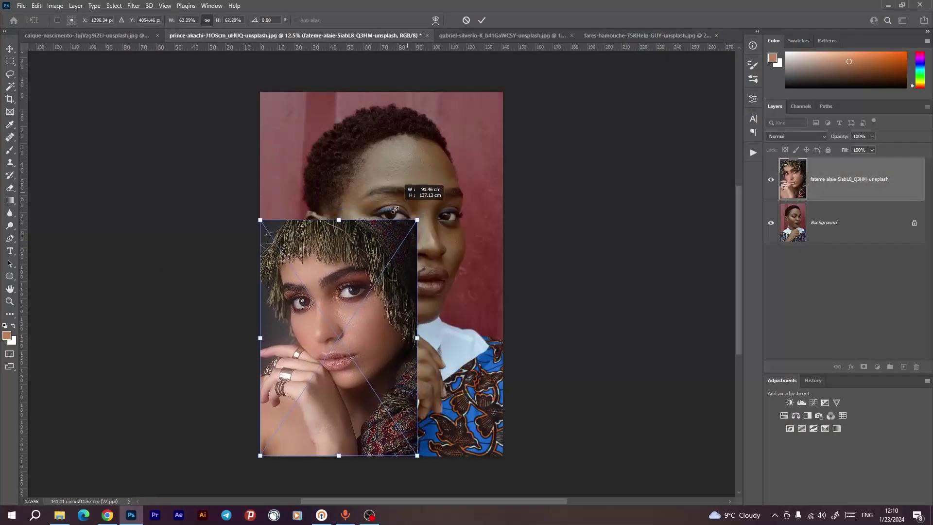
# Step: Scale the placed reference portrait down to 42.71% in the lower-left corner of the photo and commit it
pyautogui.moveTo(277, 232); pyautogui.dragTo(200, 330)
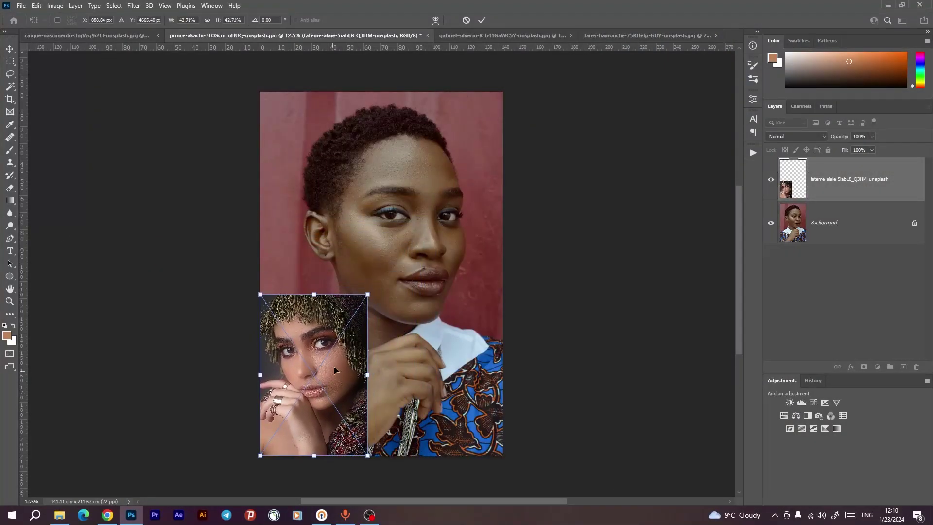
pyautogui.click(481, 20)
# Step: Add a Gradient Map adjustment layer directly above the Background layer, with the Eyedropper as the active tool
pyautogui.press('i')
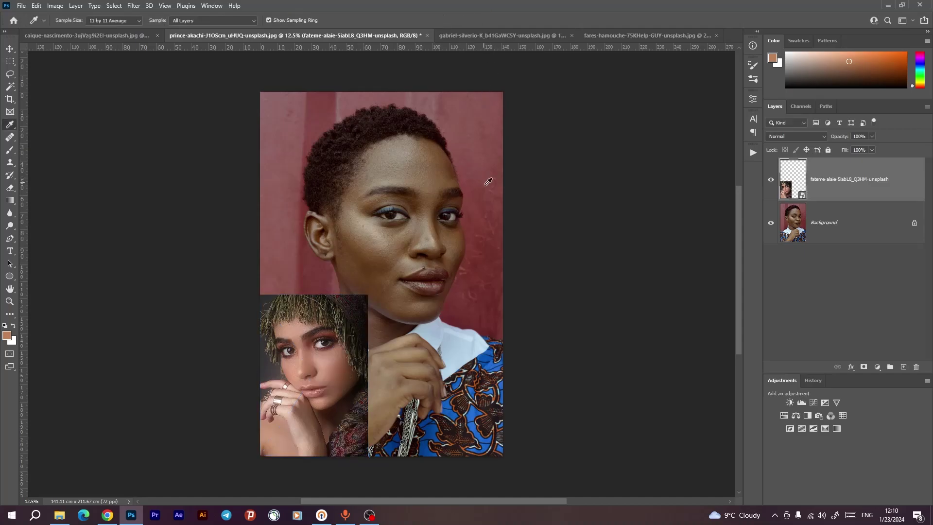
pyautogui.click(830, 233)
pyautogui.click(877, 368)
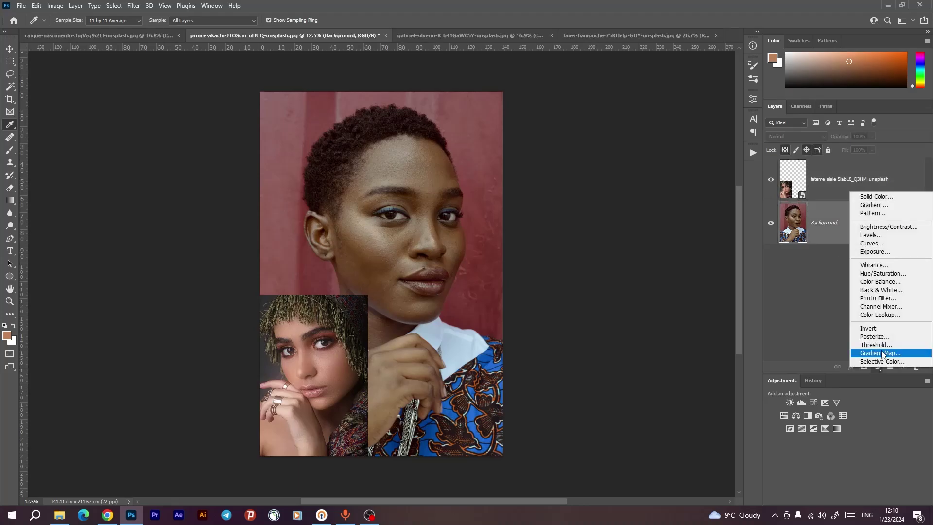
pyautogui.click(880, 353)
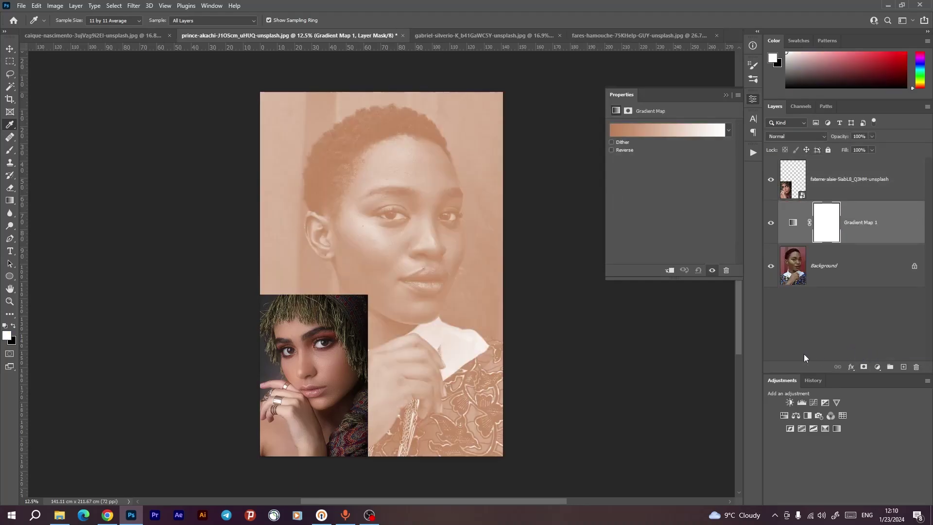
pyautogui.click(634, 131)
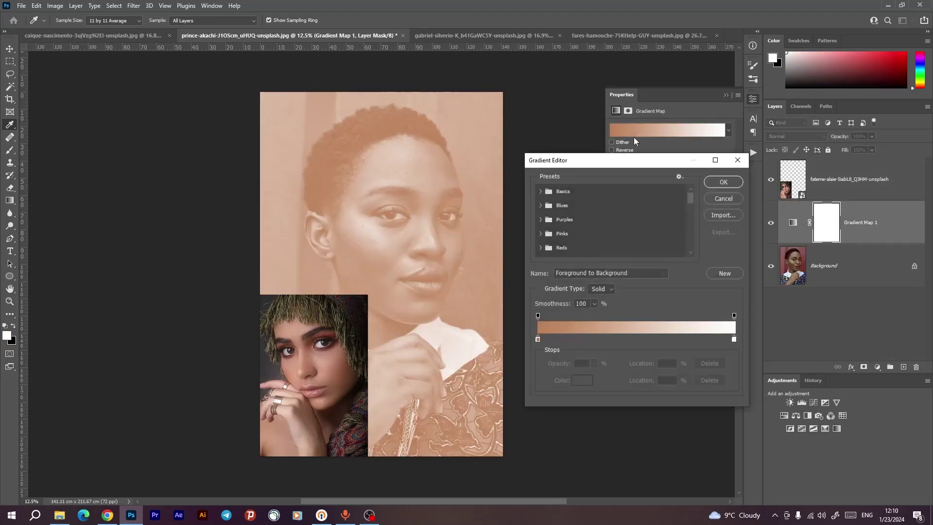
pyautogui.doubleClick(538, 339)
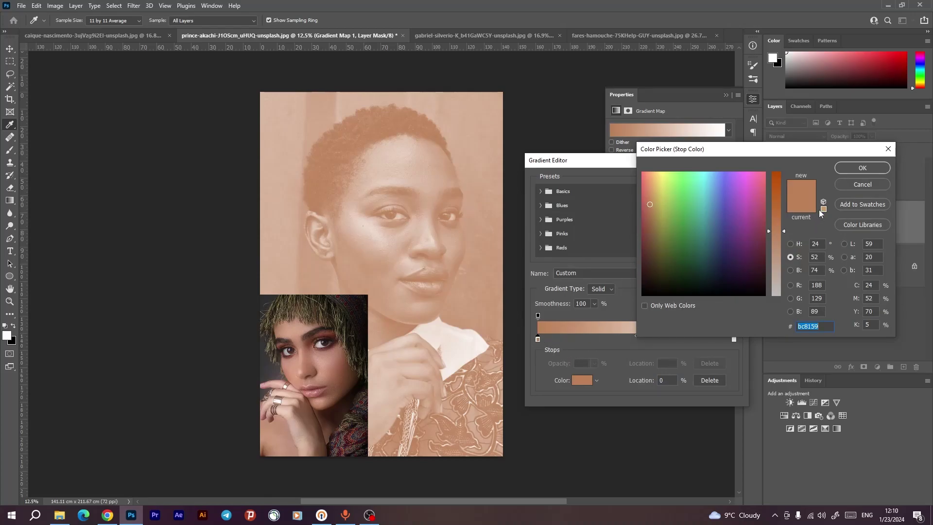
pyautogui.press('Return')
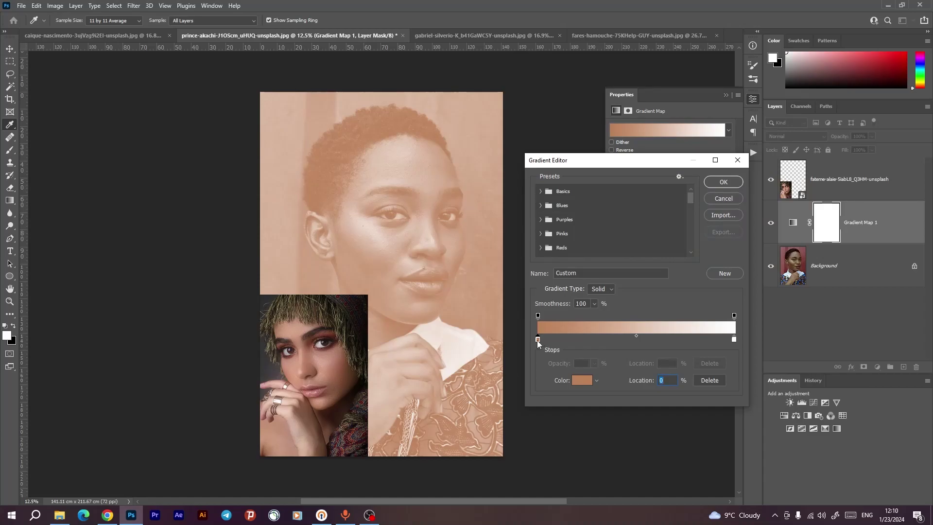
pyautogui.click(581, 380)
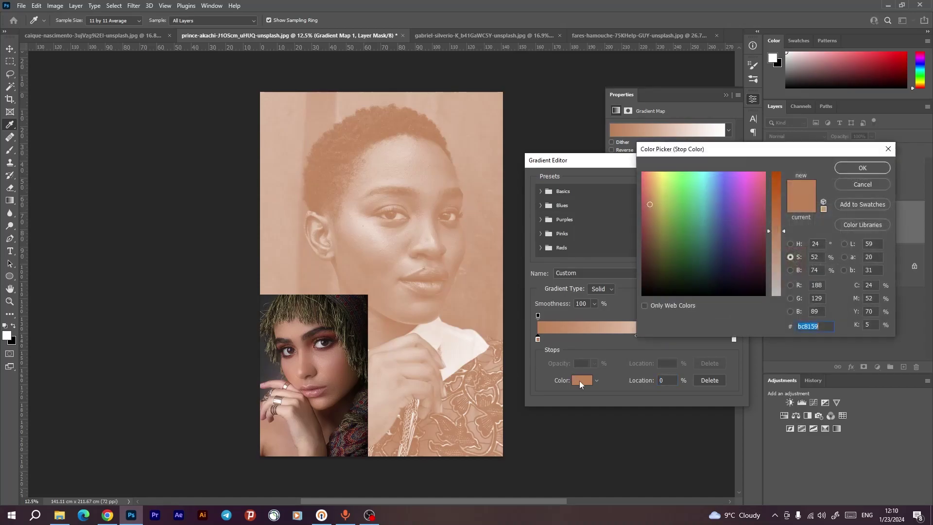
pyautogui.click(340, 409)
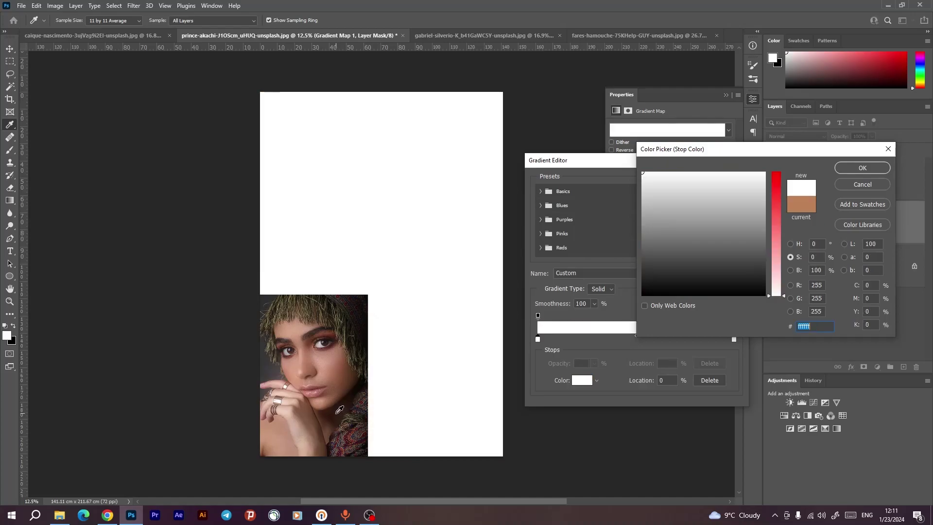
pyautogui.click(801, 204)
pyautogui.press('Return')
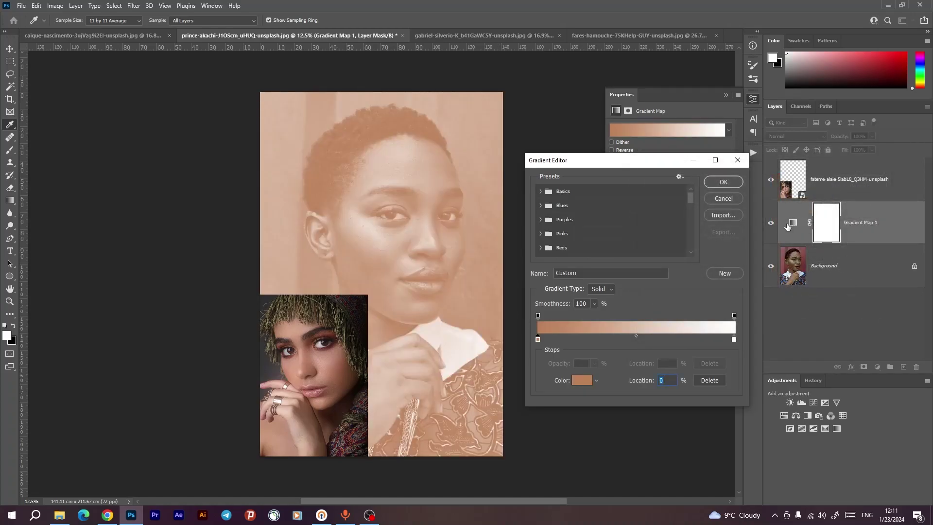
pyautogui.click(732, 198)
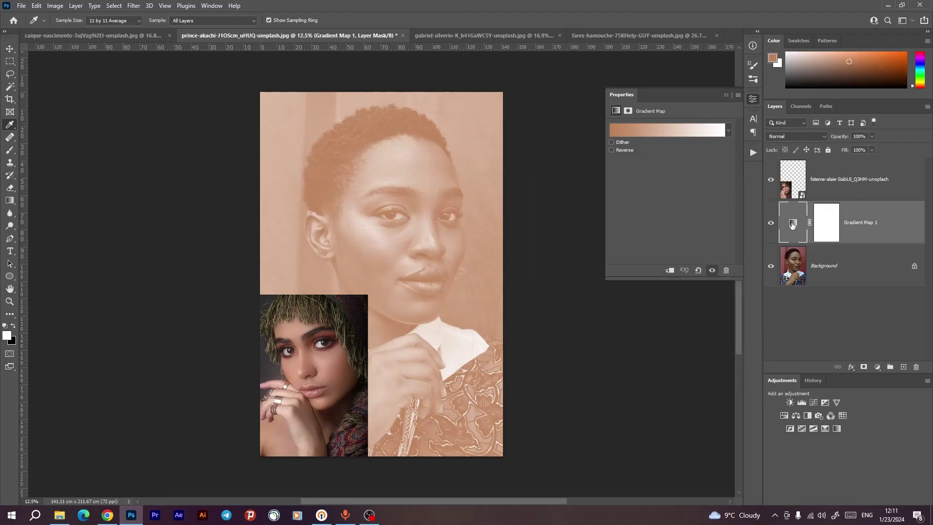
# Step: Set the gradient's 0% stop to #2c1810, sampled from the shadowed neck in the reference portrait
pyautogui.click(677, 130)
pyautogui.click(537, 339)
pyautogui.click(576, 380)
pyautogui.click(339, 406)
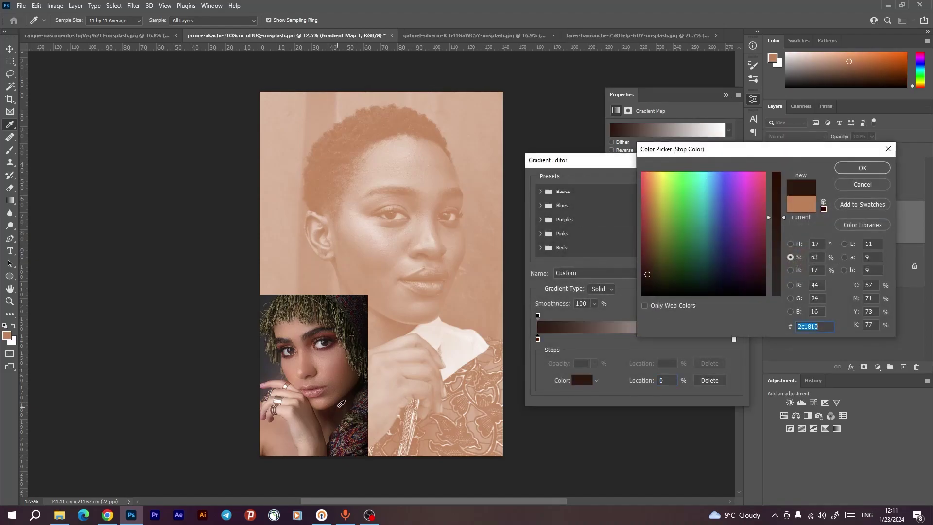
pyautogui.click(851, 169)
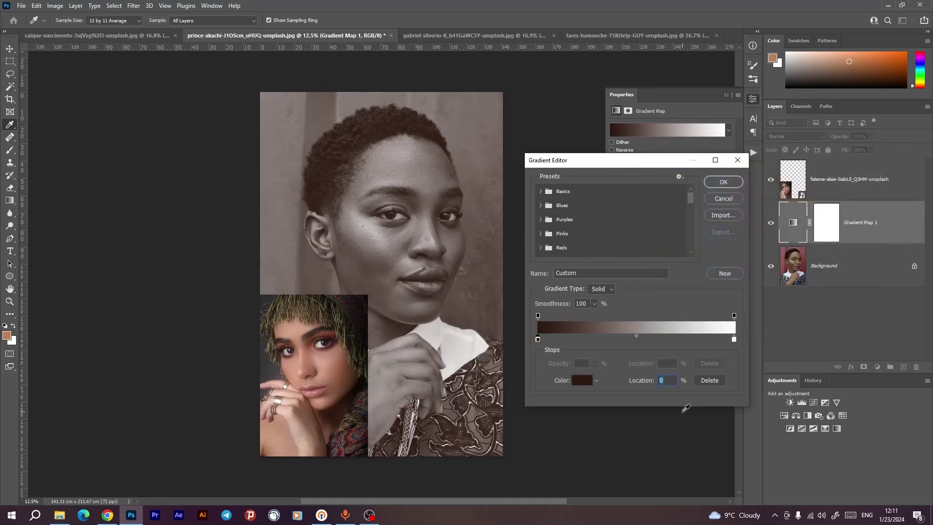
# Step: Set the gradient's 100% stop to #d5a188, sampled from the nose highlight in the reference portrait
pyautogui.click(733, 339)
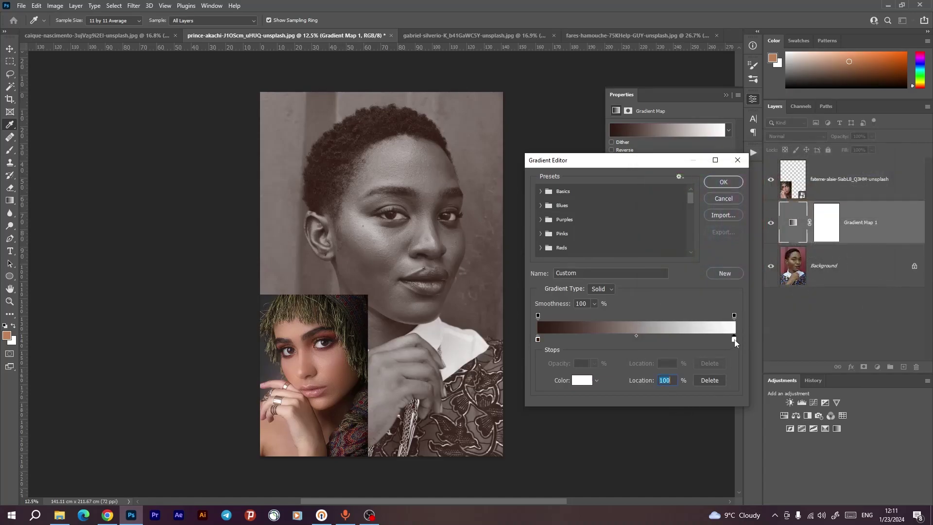
pyautogui.click(581, 380)
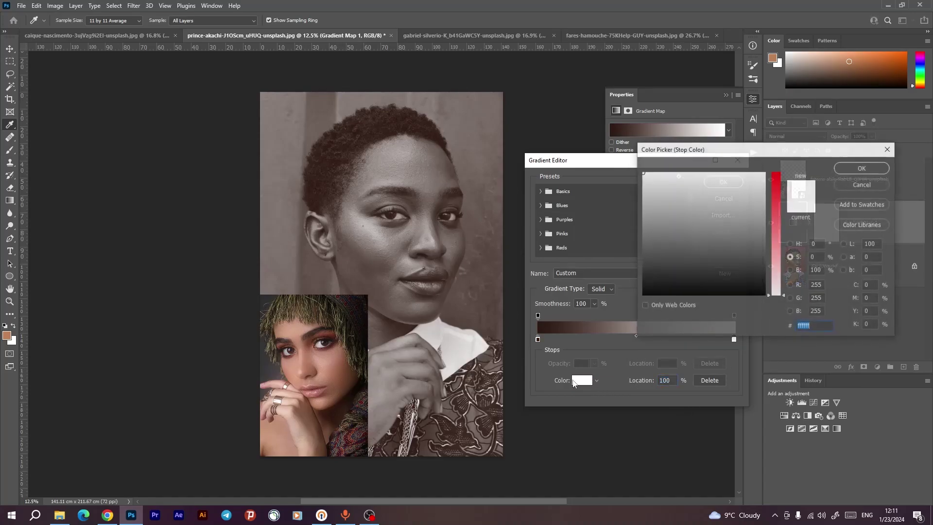
pyautogui.click(304, 369)
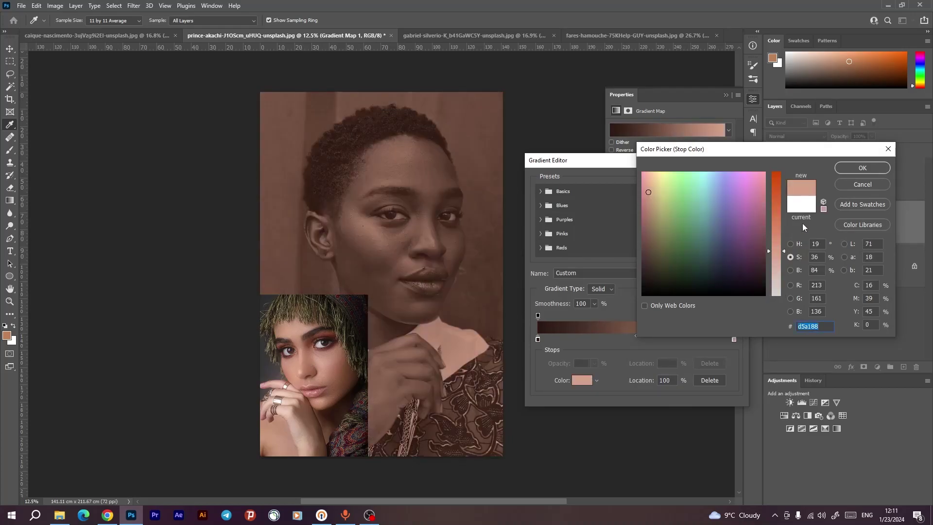
pyautogui.click(862, 168)
# Step: Add a midtone stop at 54% coloured #a97560, sampled from the reference portrait's cheek, and accept the gradient
pyautogui.click(644, 339)
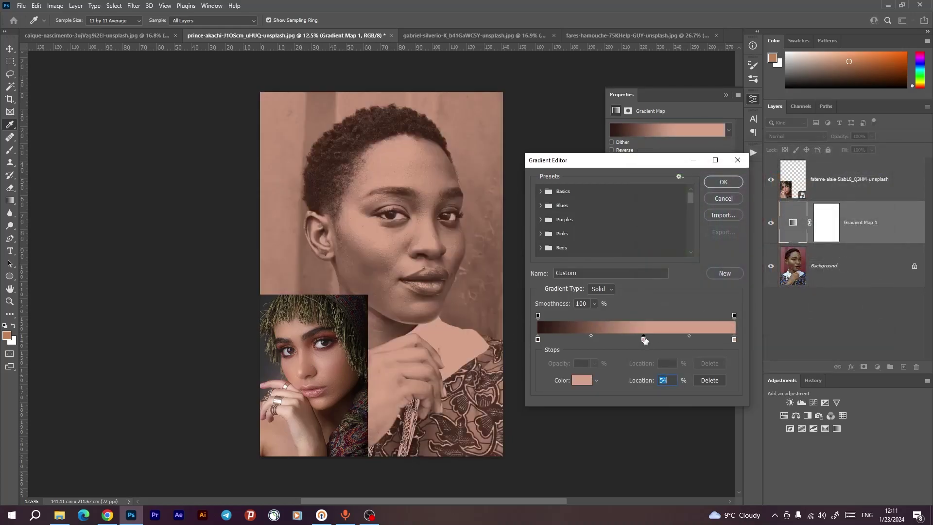
pyautogui.click(582, 380)
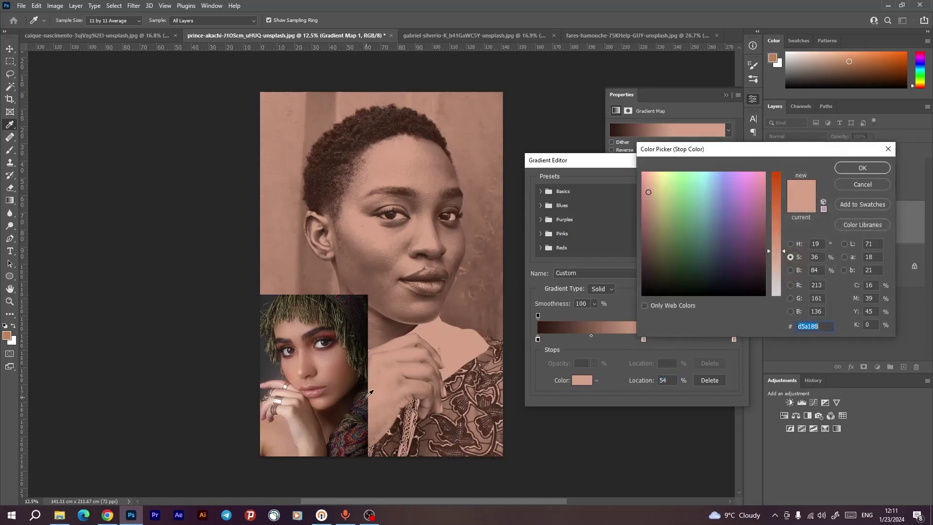
pyautogui.click(335, 358)
pyautogui.click(339, 358)
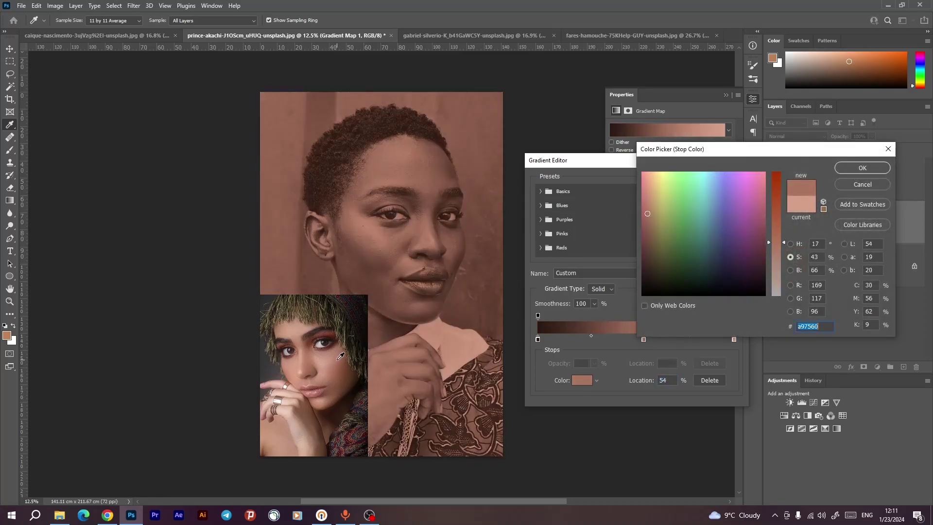
pyautogui.click(862, 168)
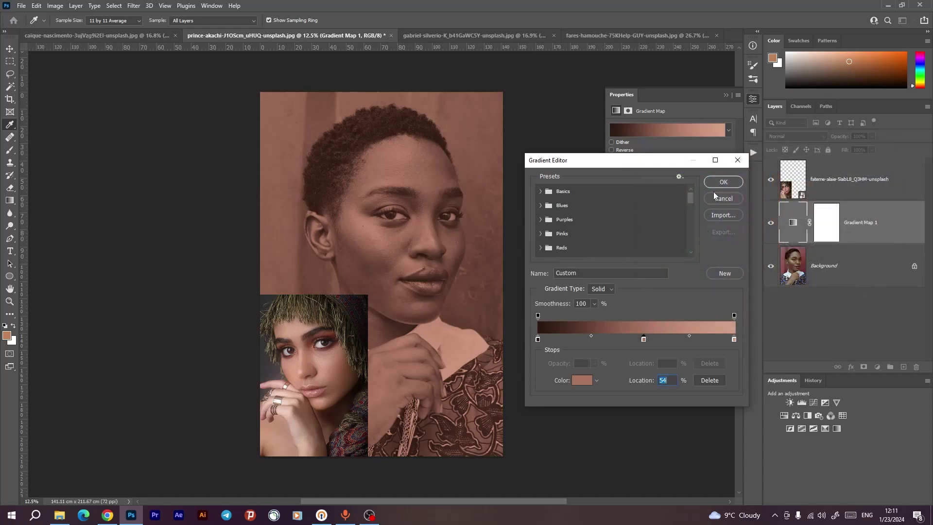
pyautogui.click(715, 185)
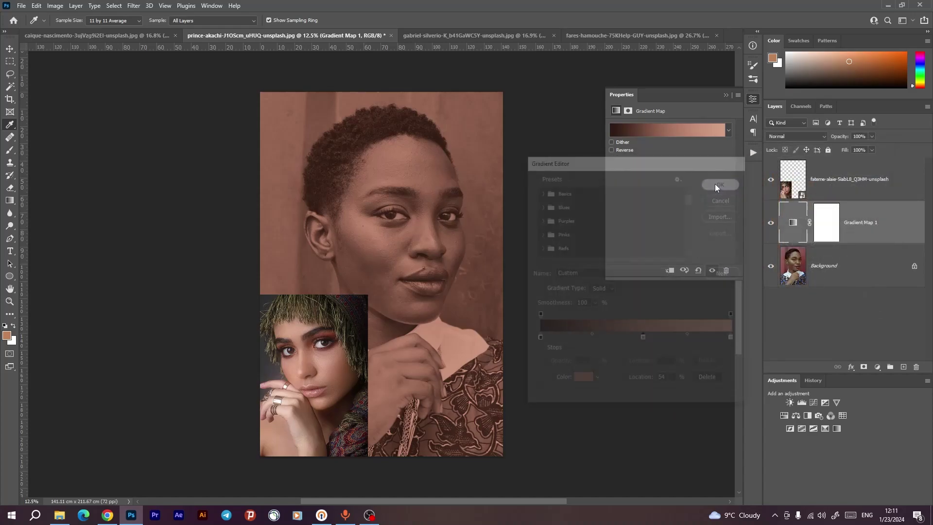
# Step: Hide the reference portrait and Gradient Map layers and start a Color Range selection on the main portrait
pyautogui.click(771, 180)
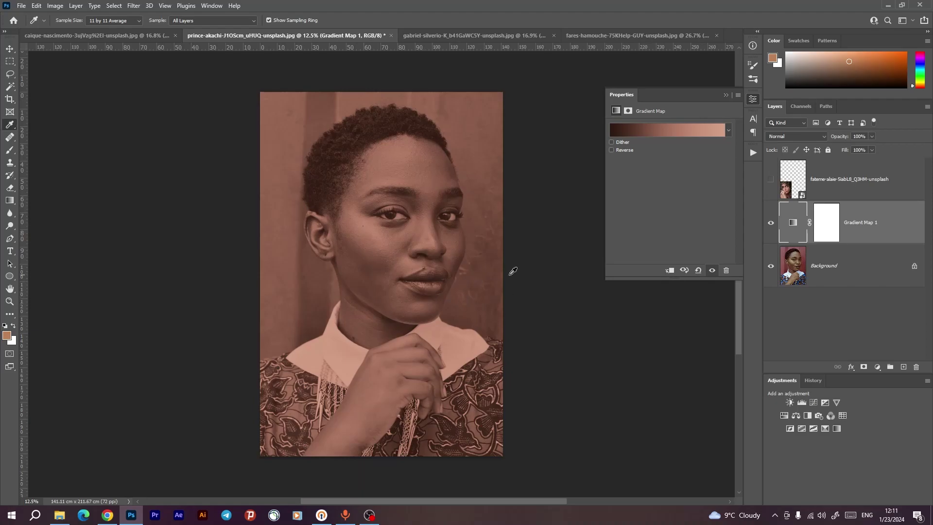
pyautogui.click(771, 222)
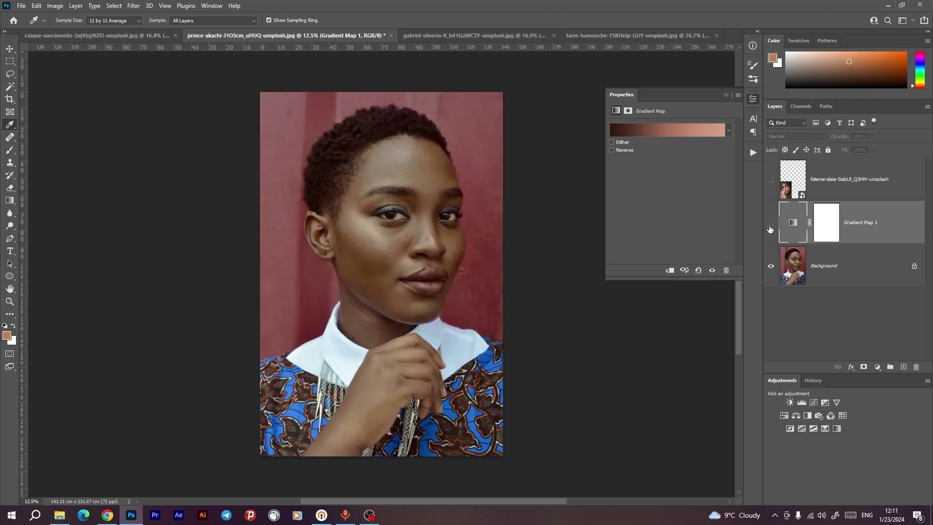
pyautogui.click(113, 6)
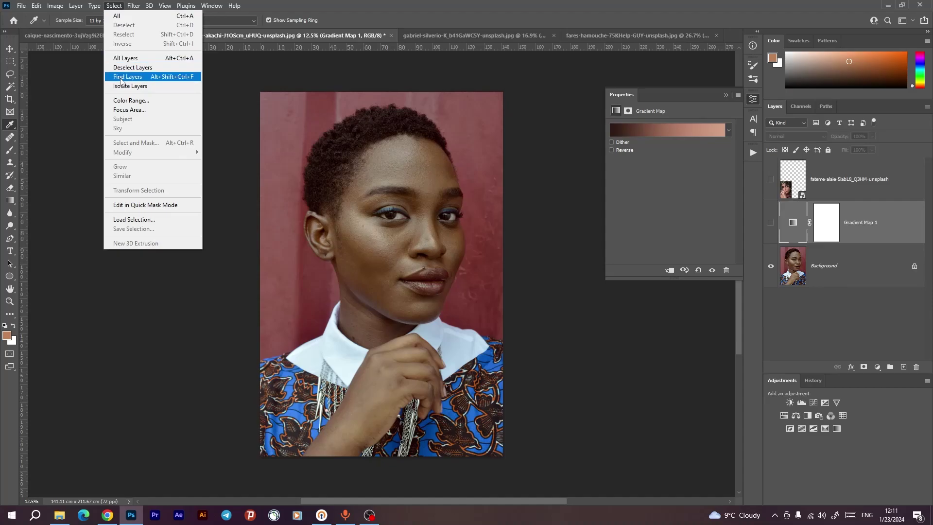
pyautogui.click(148, 101)
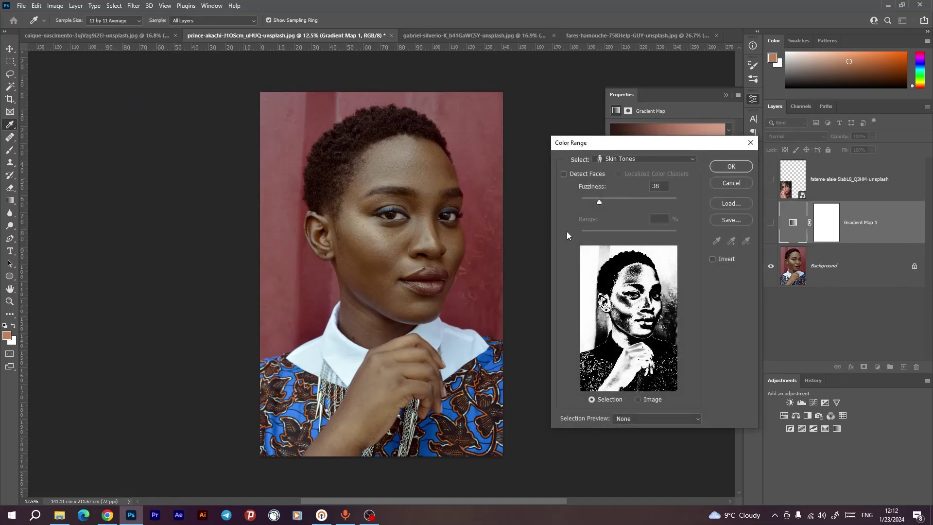
# Step: Try the Skin Tones range for the selection, with Fuzziness raised to 91 and lowered to 0
pyautogui.click(632, 159)
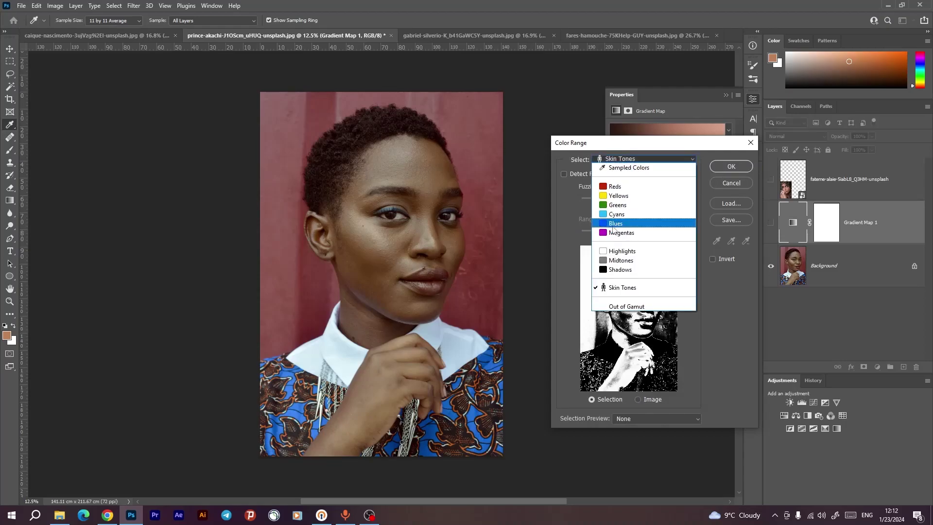
pyautogui.click(622, 287)
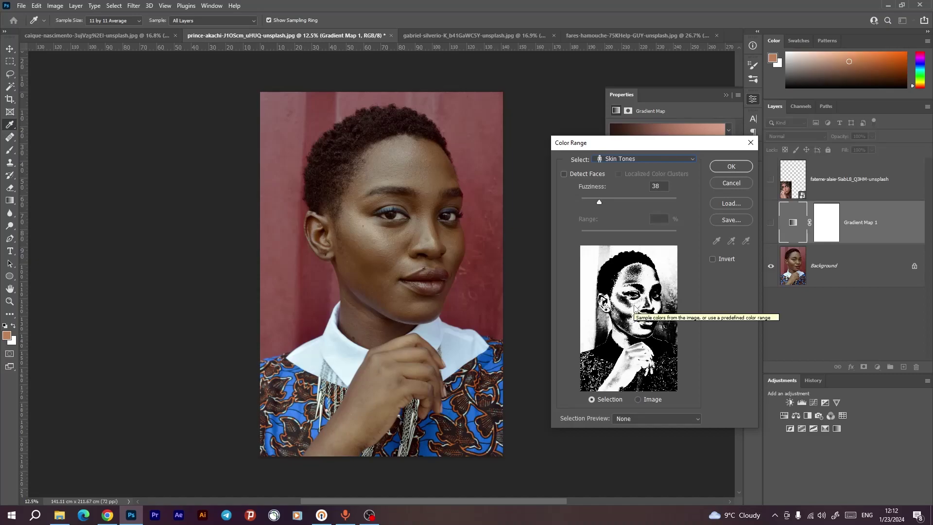
pyautogui.moveTo(597, 202); pyautogui.dragTo(592, 202)
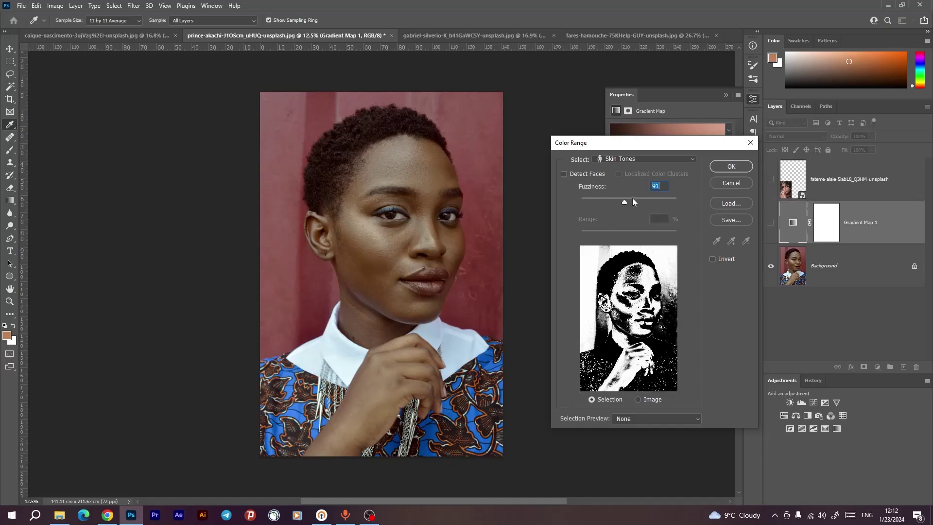
pyautogui.moveTo(628, 199); pyautogui.dragTo(573, 211)
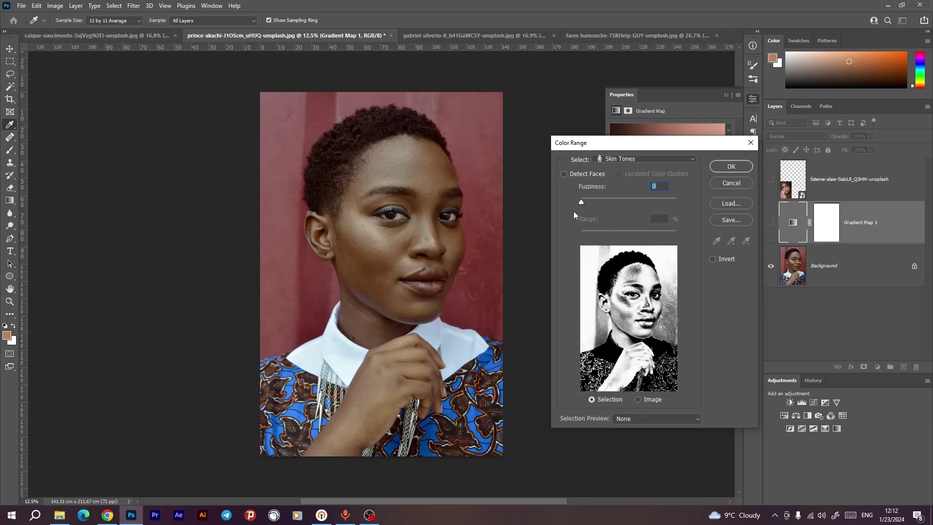
# Step: Switch the colour range to Sampled Colors, sample the forehead skin and set Fuzziness to 50
pyautogui.click(612, 159)
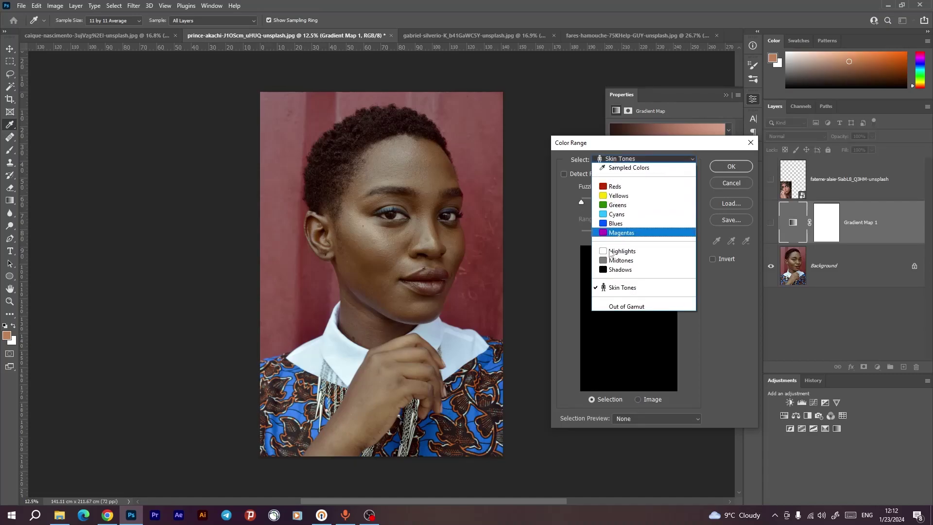
pyautogui.click(631, 168)
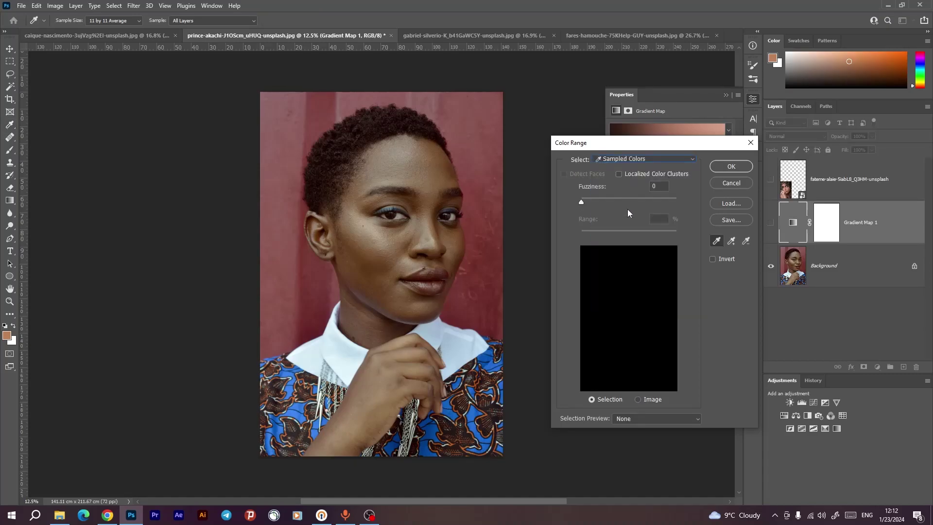
pyautogui.click(419, 167)
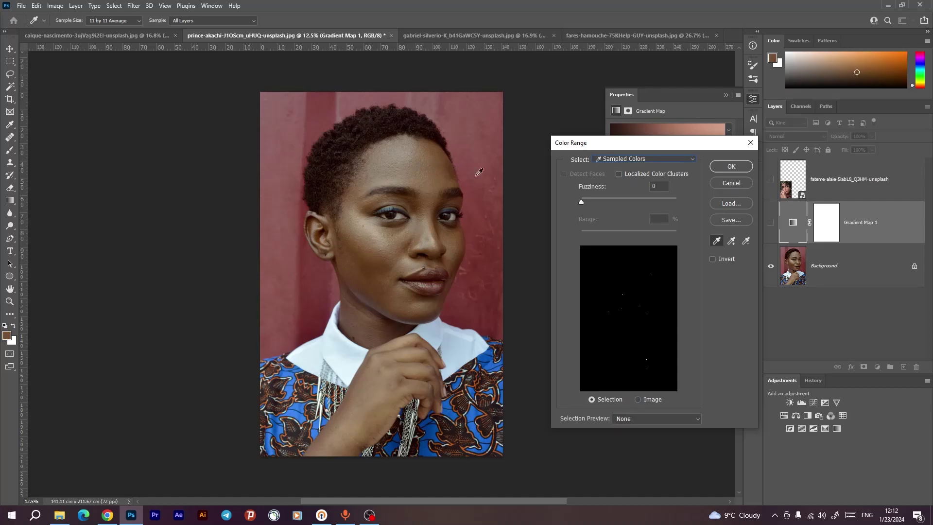
pyautogui.moveTo(596, 202); pyautogui.dragTo(605, 201)
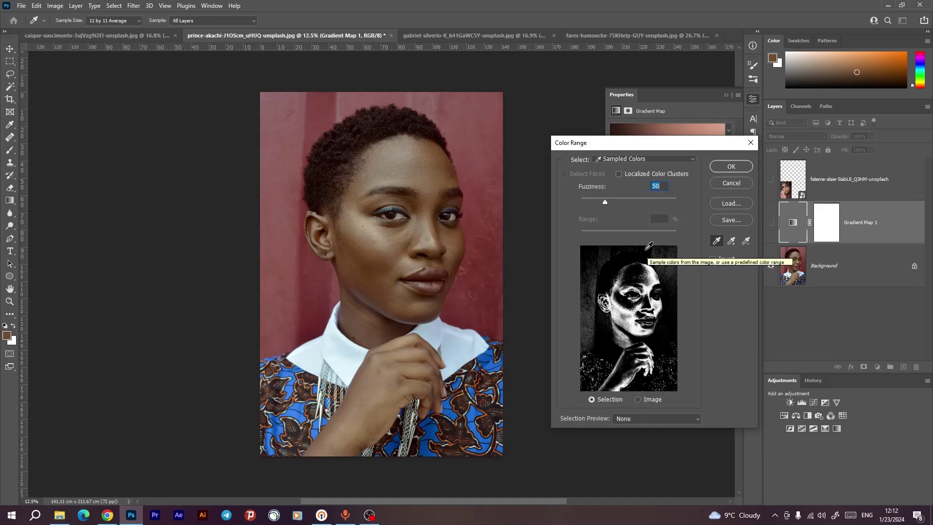
# Step: Cancel the Color Range selection and show the Gradient Map layer blended in Soft Light at 49% opacity
pyautogui.click(726, 183)
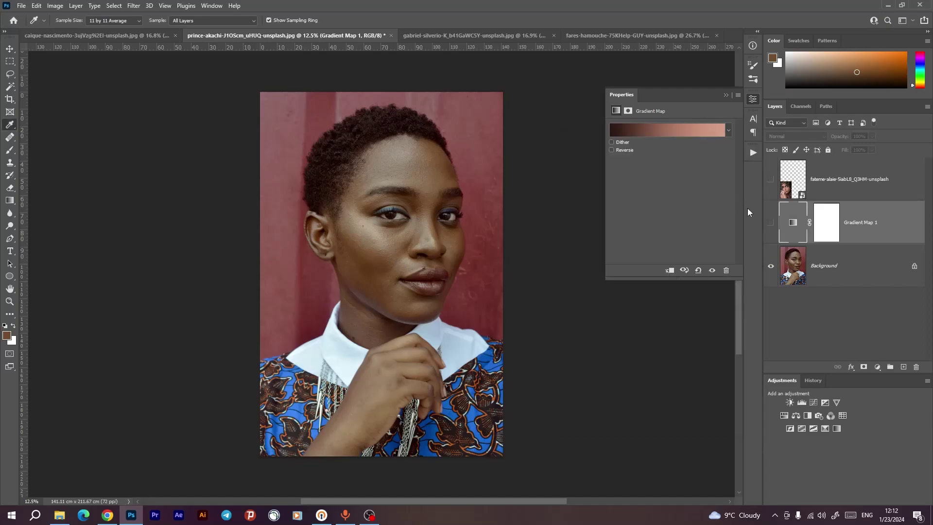
pyautogui.click(771, 224)
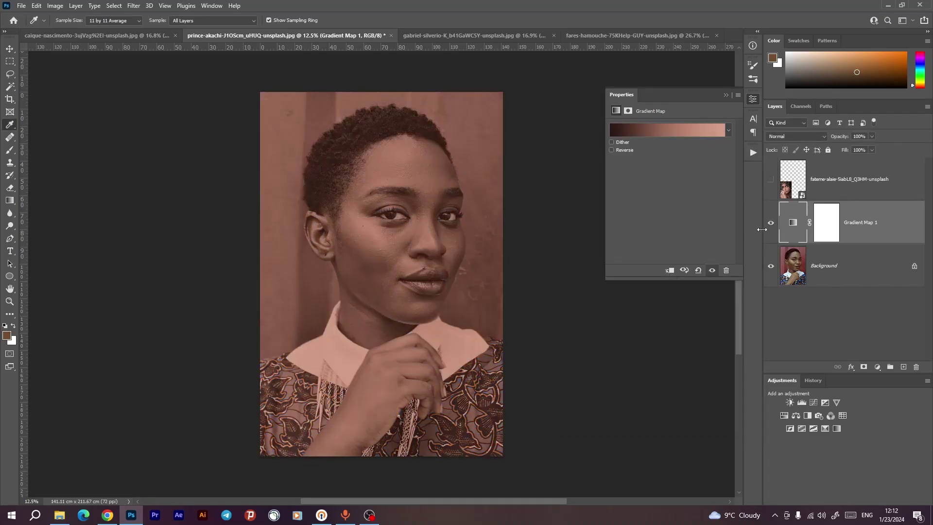
pyautogui.click(775, 137)
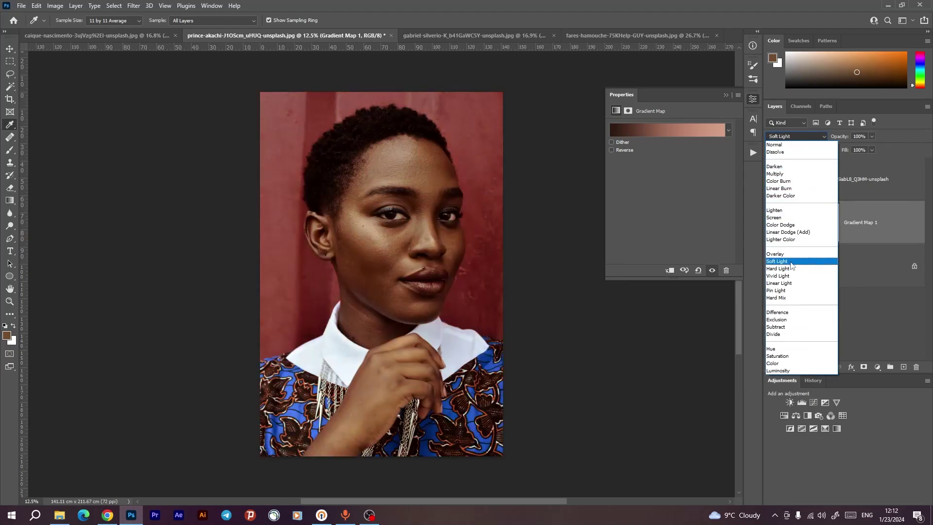
pyautogui.click(790, 263)
pyautogui.moveTo(839, 137); pyautogui.dragTo(813, 139)
# Step: Invert the Gradient Map's mask to black and paint white over the forehead with the Brush at 64% flow
pyautogui.click(821, 225)
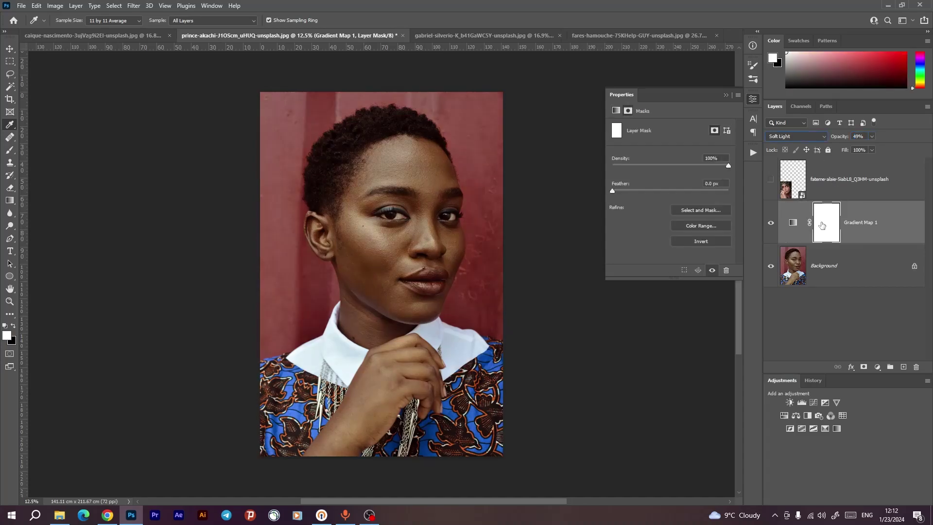
pyautogui.hotkey('ctrl', 'i')
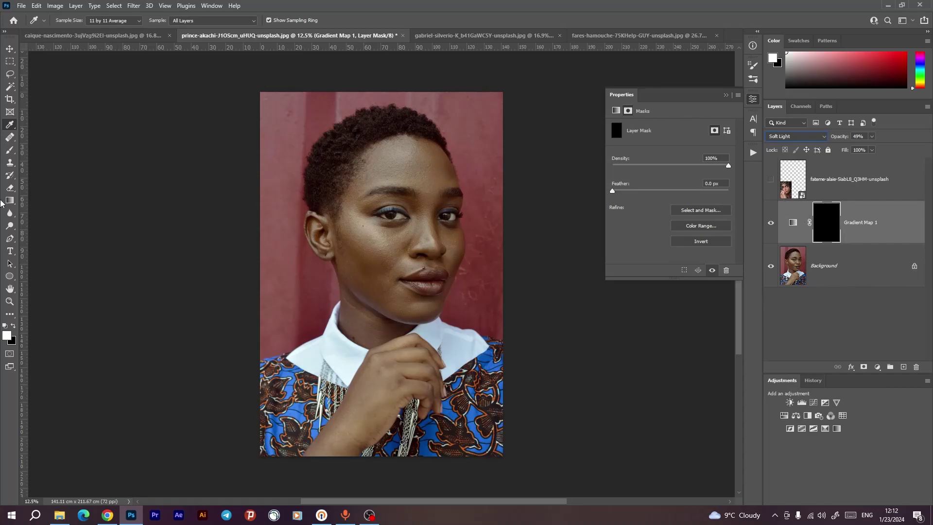
pyautogui.click(10, 152)
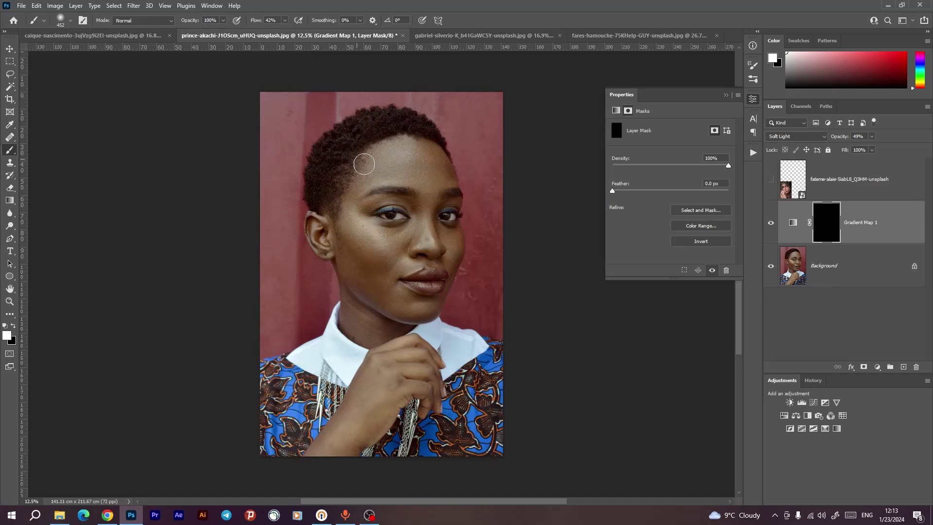
pyautogui.moveTo(257, 21); pyautogui.dragTo(284, 22)
pyautogui.moveTo(399, 154); pyautogui.dragTo(380, 172)
pyautogui.moveTo(436, 171); pyautogui.dragTo(417, 177)
# Step: Lower the brush hardness and paint white on the mask over the temple, cheeks, nose, chin and forehead
pyautogui.rightClick(418, 178)
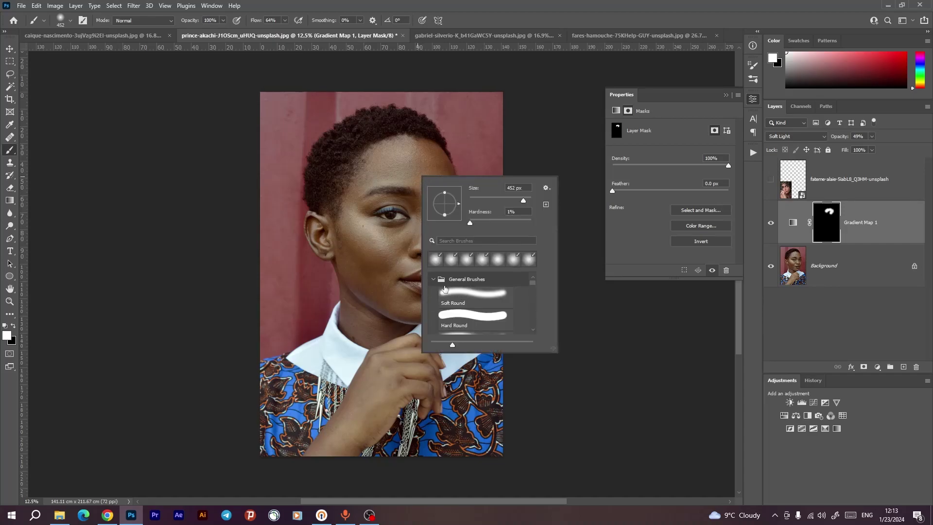
pyautogui.moveTo(472, 224); pyautogui.dragTo(468, 224)
pyautogui.click(354, 175)
pyautogui.moveTo(355, 216)
pyautogui.mouseDown()
pyautogui.moveTo(358, 272)
pyautogui.moveTo(341, 226)
pyautogui.moveTo(346, 265)
pyautogui.moveTo(368, 257)
pyautogui.mouseUp()
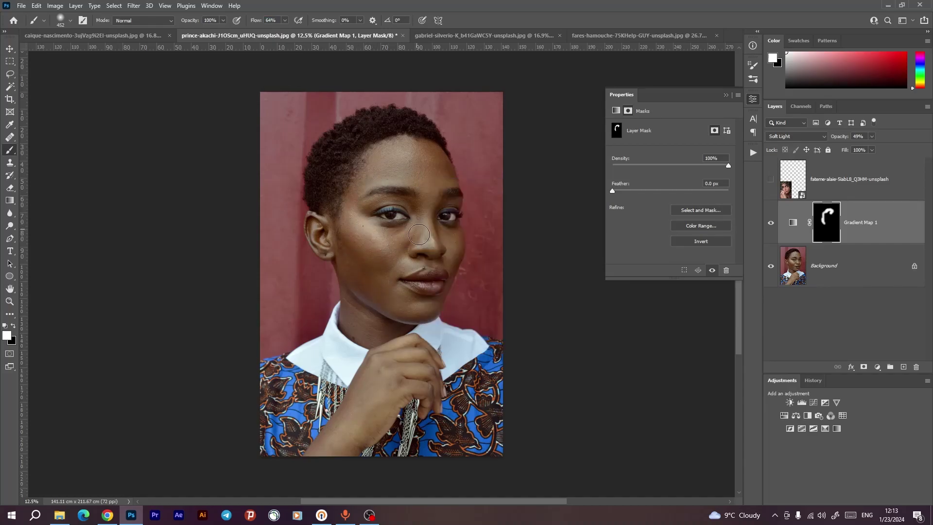
pyautogui.moveTo(434, 246)
pyautogui.mouseDown()
pyautogui.moveTo(449, 236)
pyautogui.moveTo(451, 254)
pyautogui.moveTo(395, 267)
pyautogui.moveTo(401, 296)
pyautogui.moveTo(429, 311)
pyautogui.mouseUp()
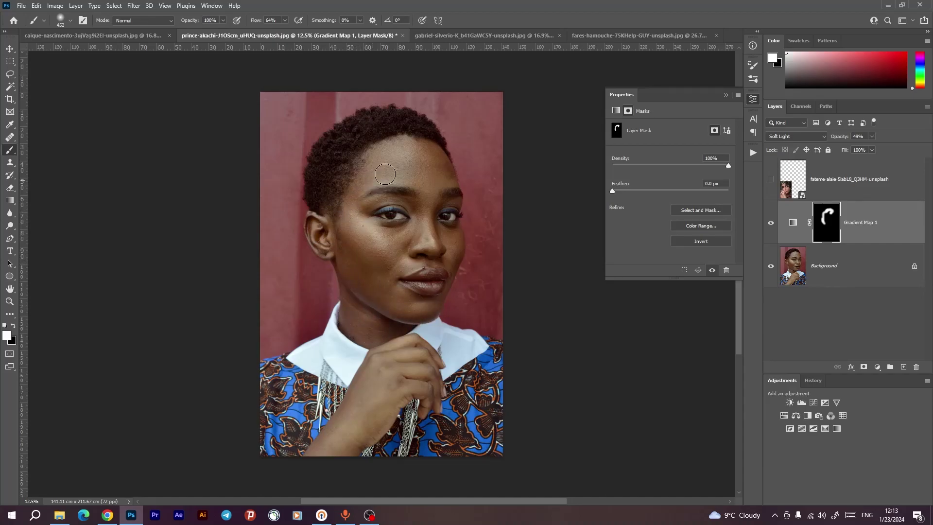
pyautogui.moveTo(432, 187)
pyautogui.mouseDown()
pyautogui.moveTo(435, 227)
pyautogui.moveTo(363, 216)
pyautogui.moveTo(405, 209)
pyautogui.mouseUp()
# Step: Show the mask overlay and paint white over the hand and forearm, starting at 276 px and enlarging the brush to 400 px
pyautogui.keyDown('alt'); pyautogui.rightClick(406, 209); pyautogui.keyUp('alt')
pyautogui.press('\\')
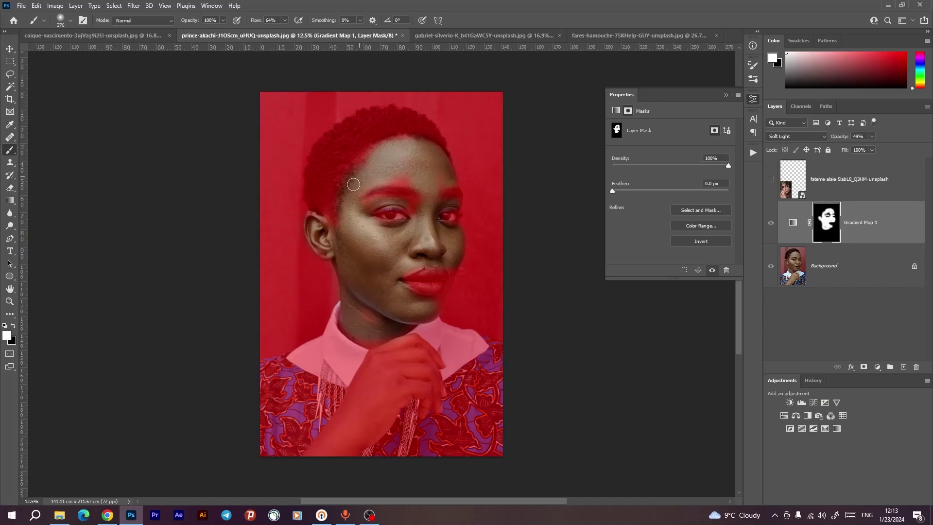
pyautogui.moveTo(407, 343)
pyautogui.mouseDown()
pyautogui.moveTo(408, 385)
pyautogui.moveTo(402, 357)
pyautogui.moveTo(427, 383)
pyautogui.moveTo(418, 348)
pyautogui.moveTo(437, 384)
pyautogui.mouseUp()
pyautogui.press(']')
pyautogui.press(']')
pyautogui.moveTo(388, 356)
pyautogui.mouseDown()
pyautogui.moveTo(371, 345)
pyautogui.moveTo(345, 430)
pyautogui.moveTo(367, 443)
pyautogui.moveTo(358, 427)
pyautogui.moveTo(380, 401)
pyautogui.moveTo(379, 367)
pyautogui.moveTo(367, 370)
pyautogui.moveTo(317, 452)
pyautogui.moveTo(351, 447)
pyautogui.mouseUp()
pyautogui.moveTo(404, 350)
pyautogui.mouseDown()
pyautogui.moveTo(413, 344)
pyautogui.moveTo(432, 367)
pyautogui.mouseUp()
# Step: Fill the remaining mask gaps on the face around the eyes and temple, and hide the mask overlay
pyautogui.moveTo(418, 210)
pyautogui.mouseDown()
pyautogui.moveTo(418, 186)
pyautogui.moveTo(390, 173)
pyautogui.moveTo(404, 172)
pyautogui.moveTo(349, 183)
pyautogui.mouseUp()
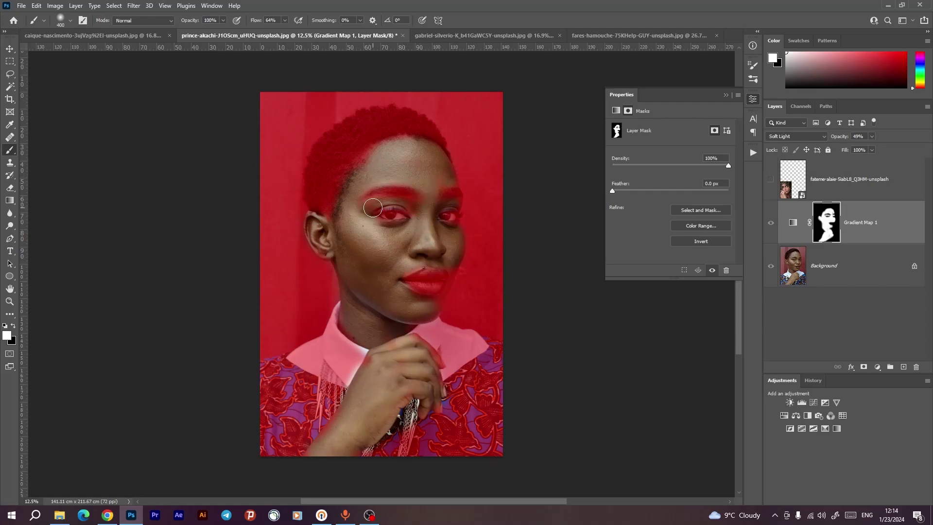
pyautogui.moveTo(436, 222); pyautogui.dragTo(459, 234)
pyautogui.press('\\')
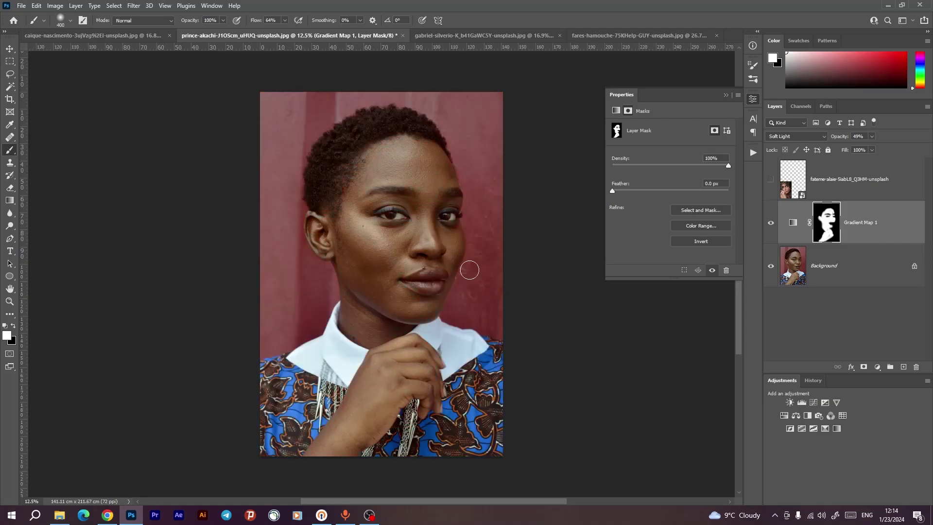
# Step: Try the Color blend mode on the Gradient Map, return to Soft Light and compare the layer off and on
pyautogui.click(771, 224)
pyautogui.click(799, 136)
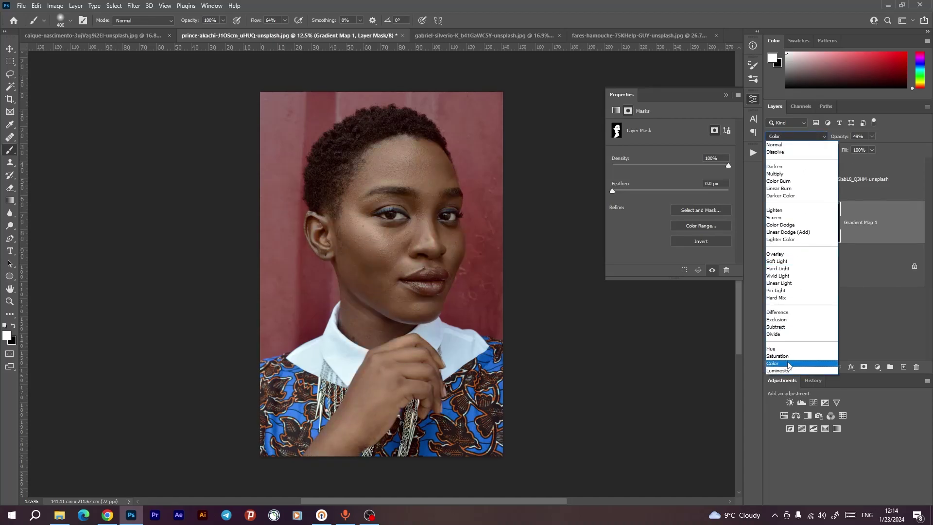
pyautogui.click(781, 262)
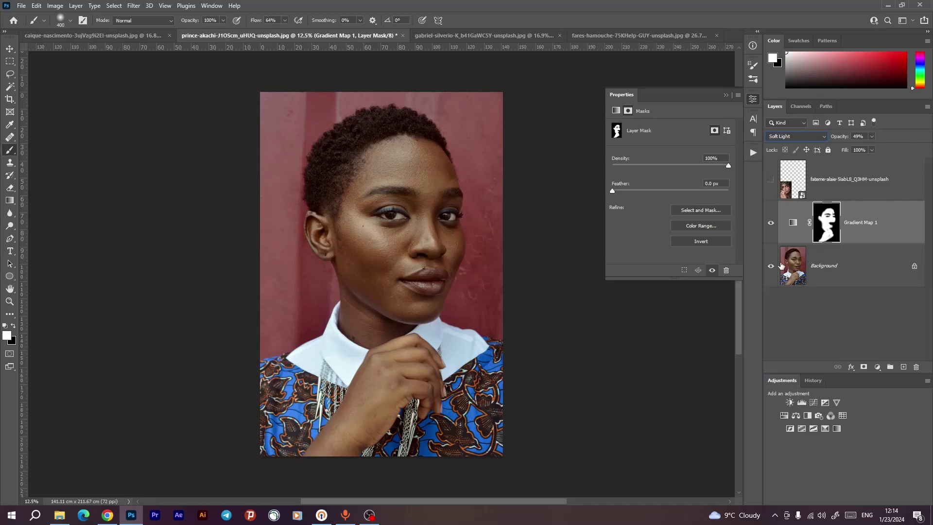
pyautogui.click(770, 223)
pyautogui.click(770, 223)
# Step: Add a Curves adjustment above the Gradient Map and move its white point to input 198
pyautogui.click(877, 369)
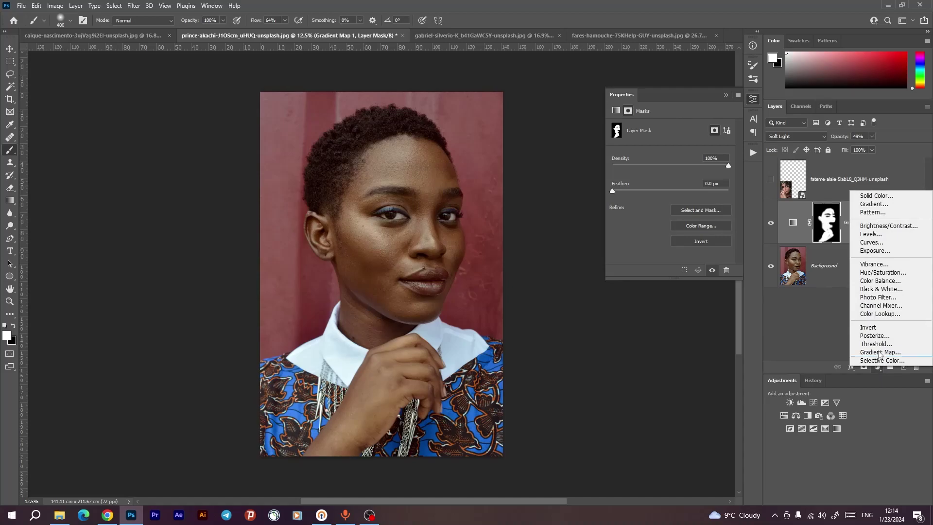
pyautogui.click(882, 244)
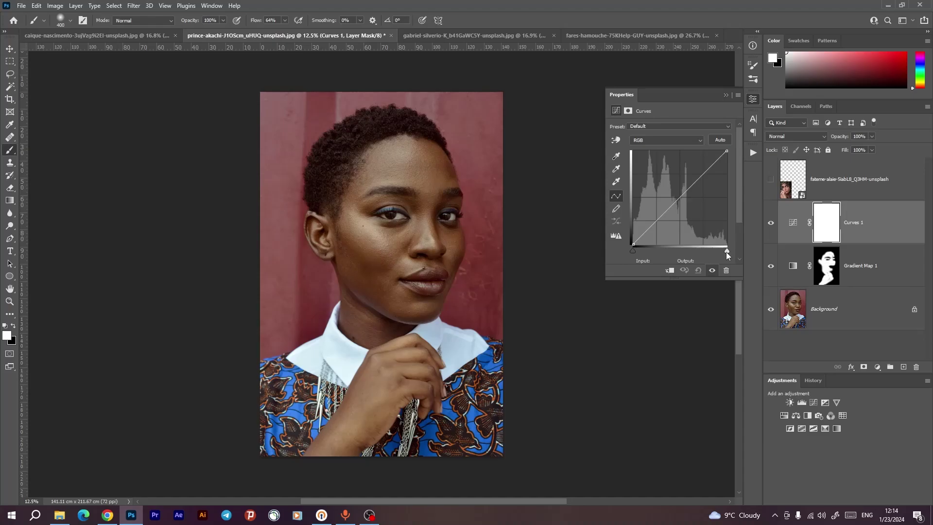
pyautogui.moveTo(727, 250)
pyautogui.mouseDown()
pyautogui.moveTo(708, 253)
pyautogui.moveTo(728, 252)
pyautogui.mouseUp()
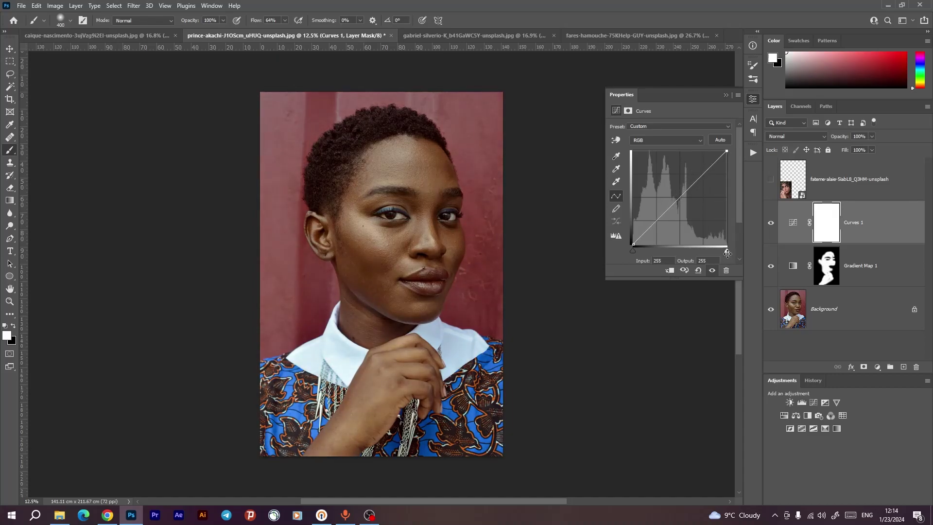
pyautogui.moveTo(727, 251); pyautogui.dragTo(721, 252)
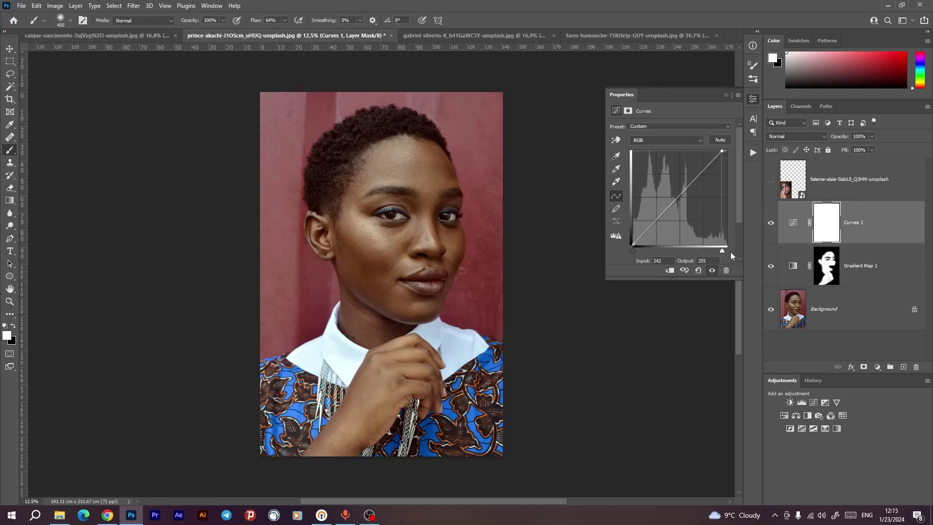
pyautogui.moveTo(722, 250); pyautogui.dragTo(706, 252)
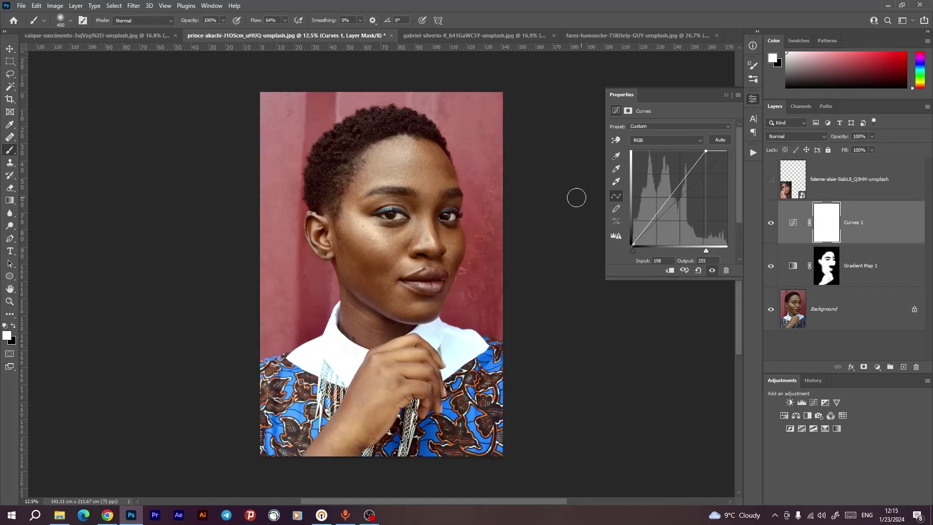
# Step: Add curve points from the cheek highlight (input 165, output 220) and forehead edge (input 76, output 97), and preview Curves off and on
pyautogui.click(616, 141)
pyautogui.moveTo(378, 228); pyautogui.dragTo(378, 227)
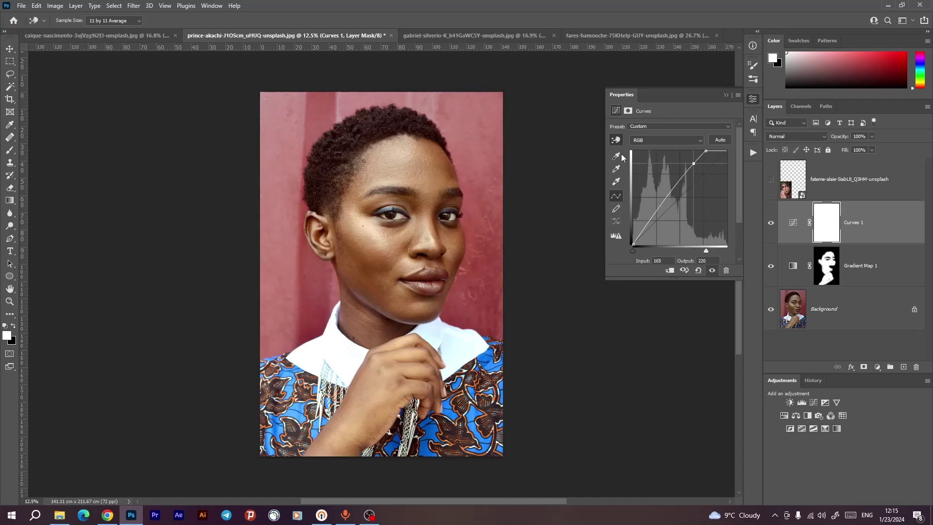
pyautogui.moveTo(445, 159); pyautogui.dragTo(443, 168)
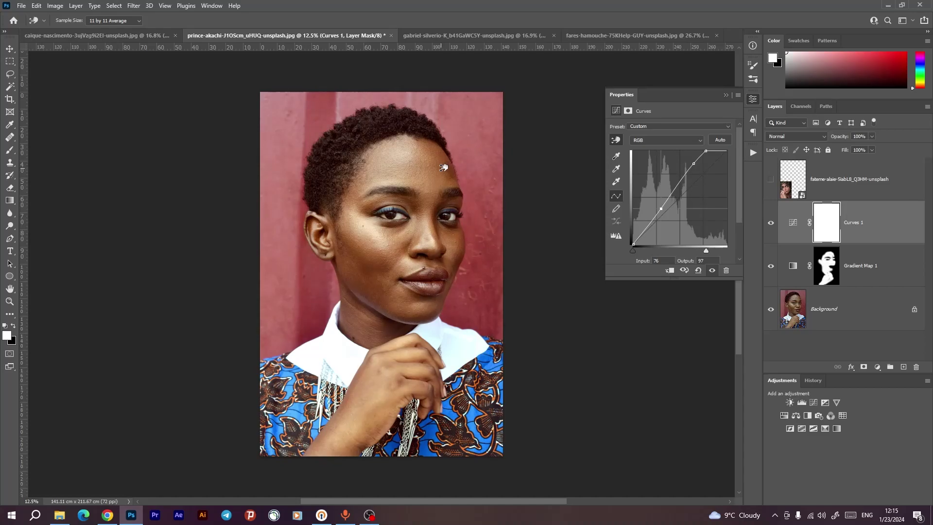
pyautogui.click(725, 95)
pyautogui.click(771, 222)
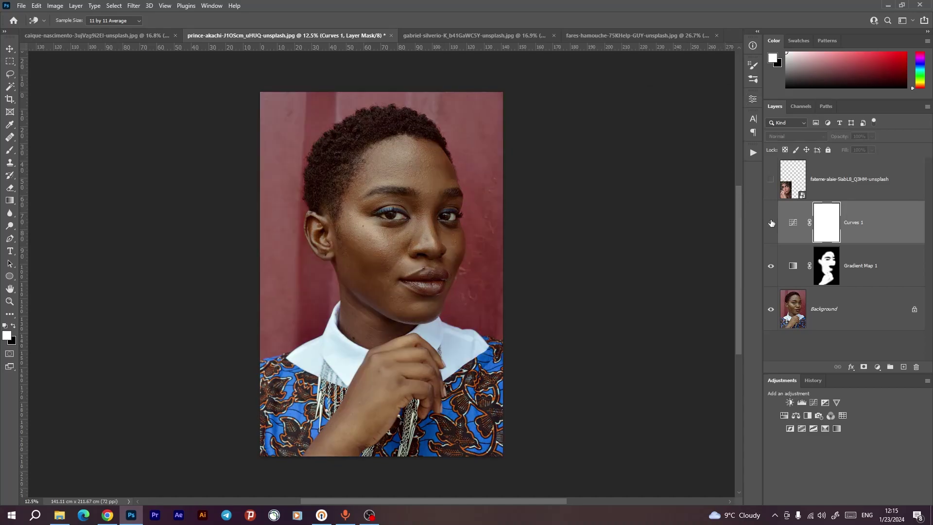
pyautogui.click(771, 222)
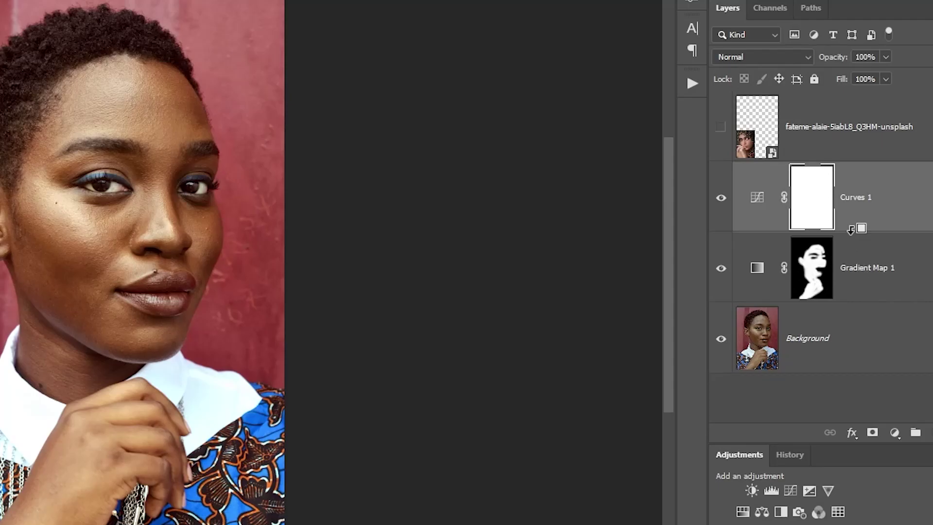
# Step: Clip the Curves layer to the Gradient Map layer and compare the portrait with and without the adjustments
pyautogui.keyDown('alt'); pyautogui.click(850, 230); pyautogui.keyUp('alt')
pyautogui.click(720, 203)
pyautogui.click(720, 204)
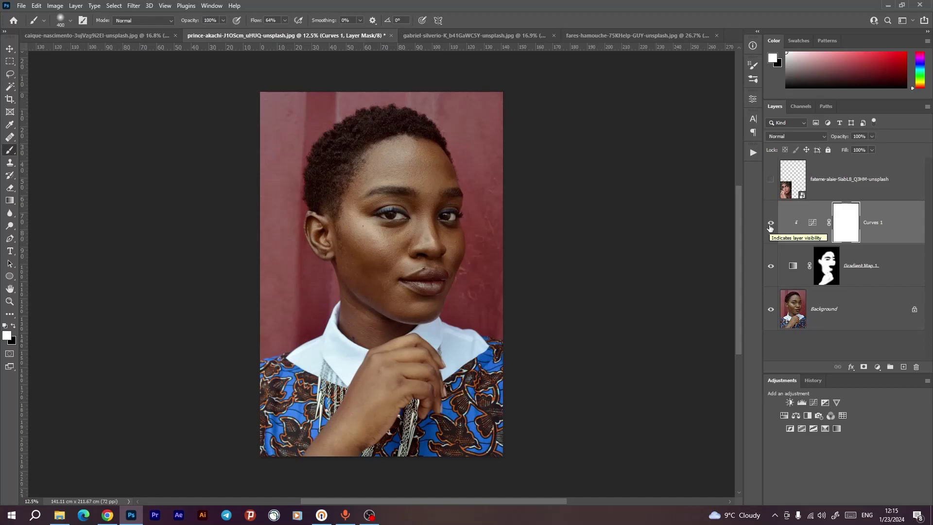
pyautogui.keyDown('alt'); pyautogui.click(771, 309); pyautogui.keyUp('alt')
pyautogui.keyDown('alt'); pyautogui.click(771, 310); pyautogui.keyUp('alt')
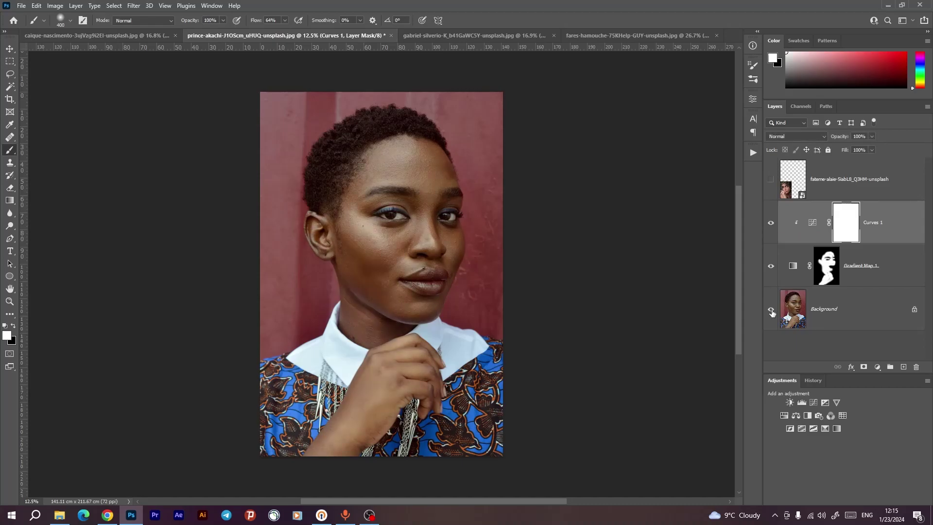
# Step: Reopen the Gradient Map's gradient and recolour the shadow stop at 0% to the darker orange-brown #2f1f0a
pyautogui.doubleClick(793, 267)
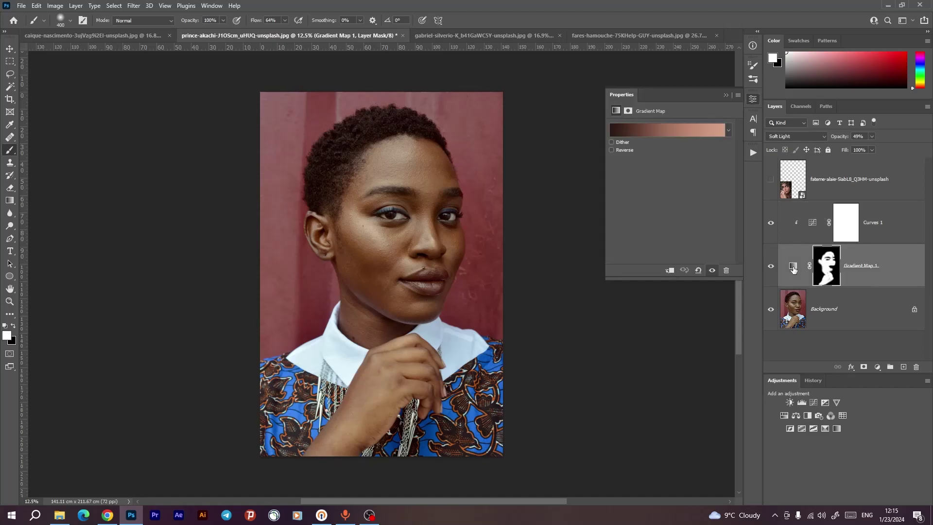
pyautogui.click(658, 130)
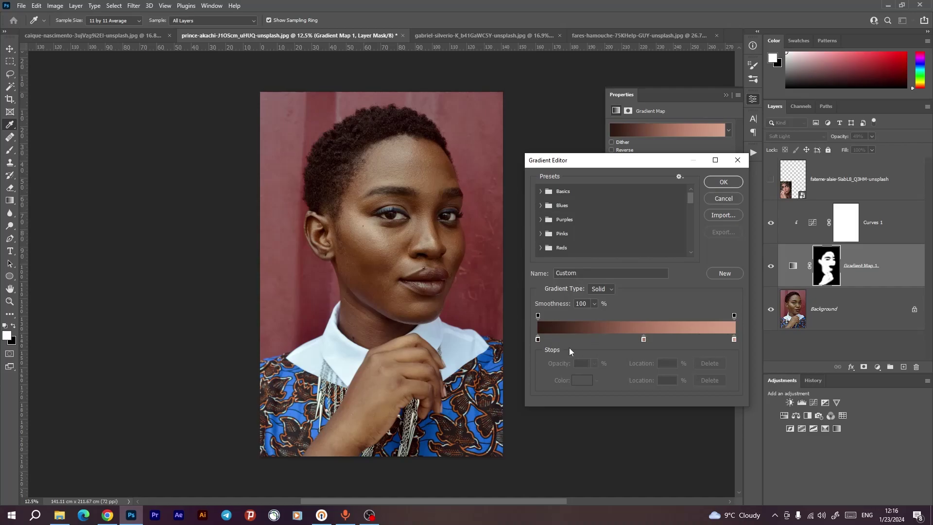
pyautogui.click(537, 339)
pyautogui.click(581, 381)
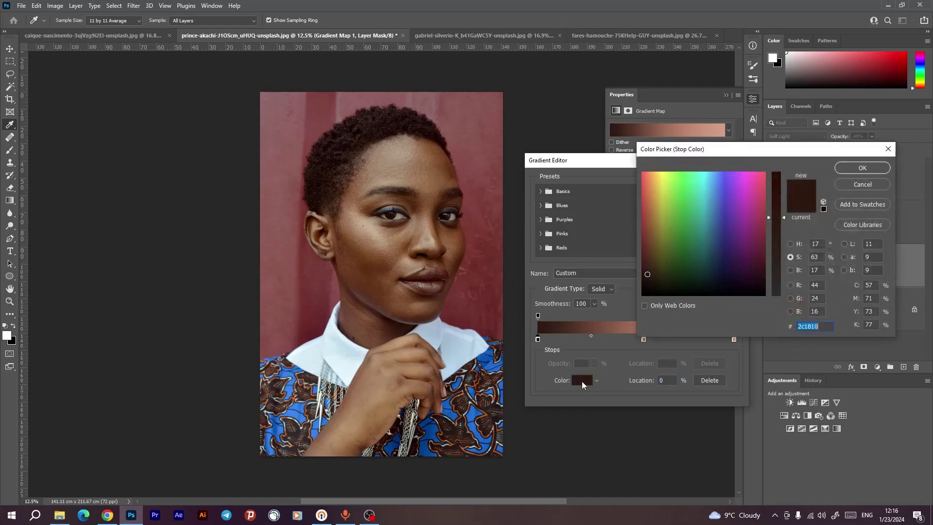
pyautogui.click(790, 243)
pyautogui.click(740, 200)
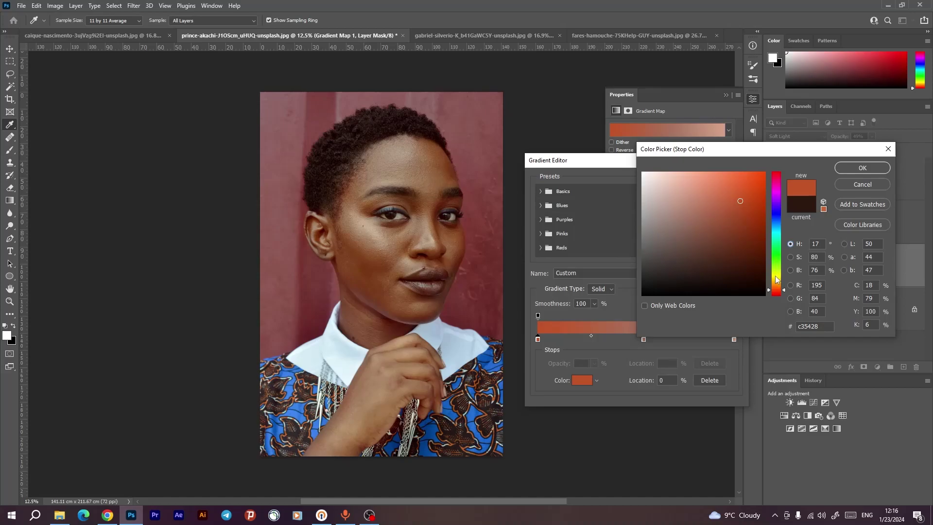
pyautogui.moveTo(777, 288); pyautogui.dragTo(777, 283)
pyautogui.moveTo(710, 253)
pyautogui.mouseDown()
pyautogui.moveTo(691, 241)
pyautogui.moveTo(717, 248)
pyautogui.moveTo(739, 275)
pyautogui.mouseUp()
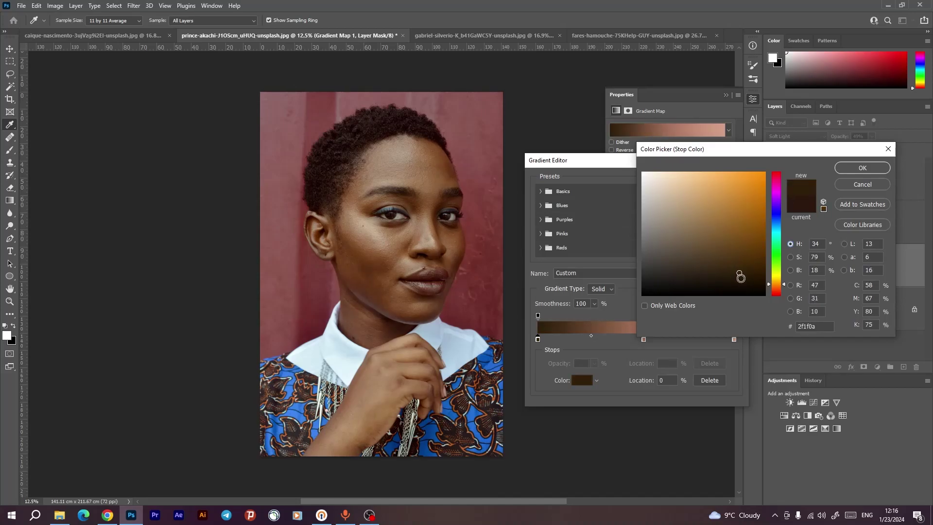
pyautogui.click(867, 169)
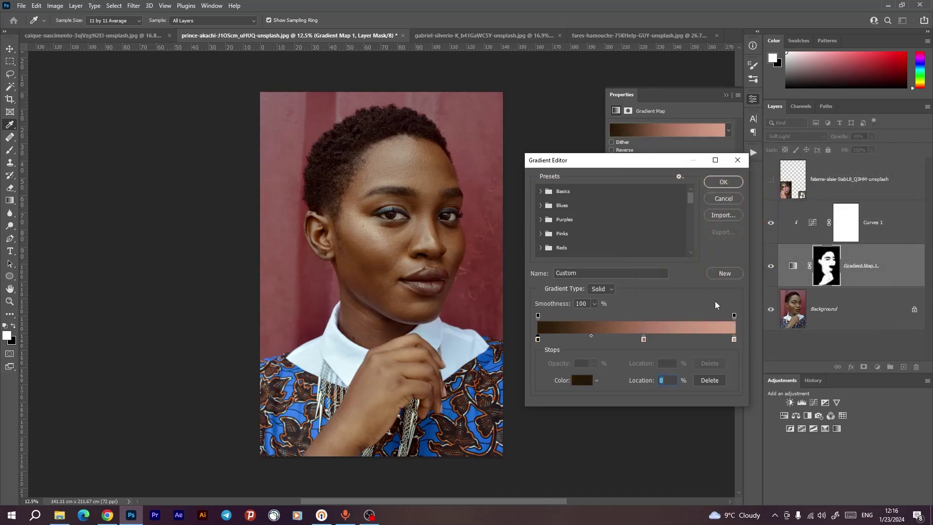
# Step: Recolour the gradient's midtone stop at 54% to #b17057
pyautogui.click(644, 340)
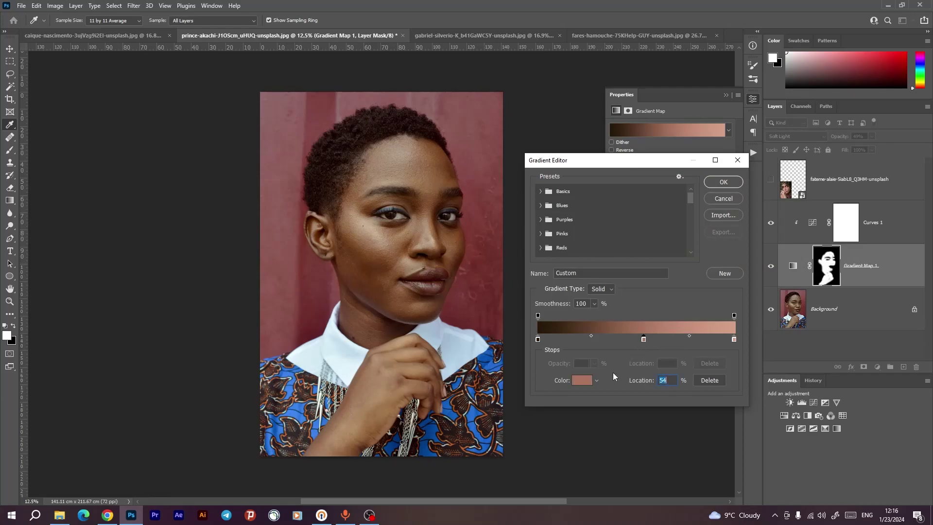
pyautogui.click(582, 382)
pyautogui.moveTo(698, 196)
pyautogui.mouseDown()
pyautogui.moveTo(702, 184)
pyautogui.moveTo(690, 184)
pyautogui.moveTo(698, 203)
pyautogui.mouseUp()
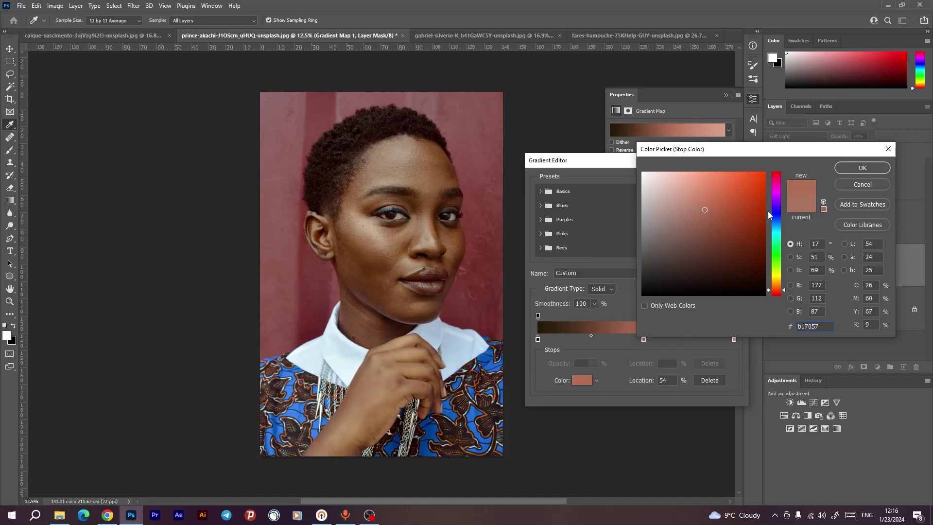
pyautogui.click(862, 168)
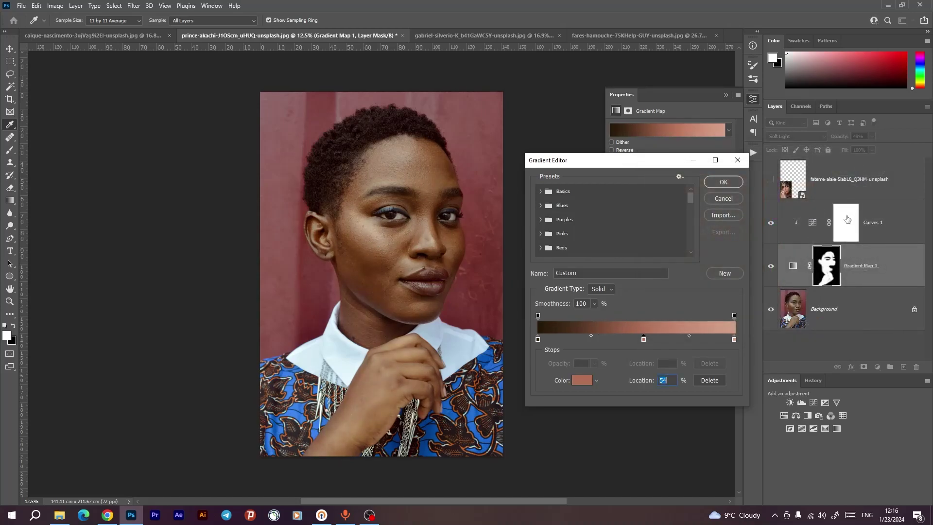
# Step: Recolour the gradient's highlight stop at 100% to a pale cream and accept the edited gradient
pyautogui.click(734, 339)
pyautogui.click(590, 383)
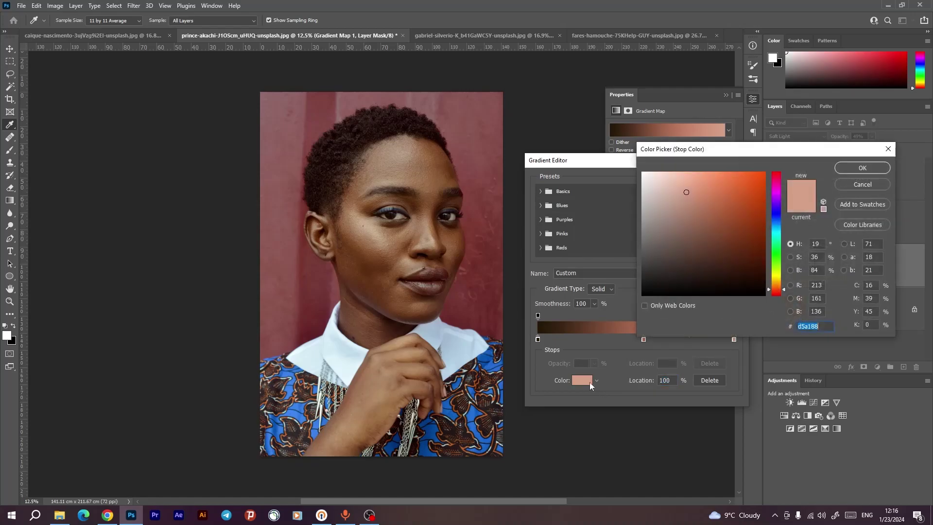
pyautogui.click(670, 181)
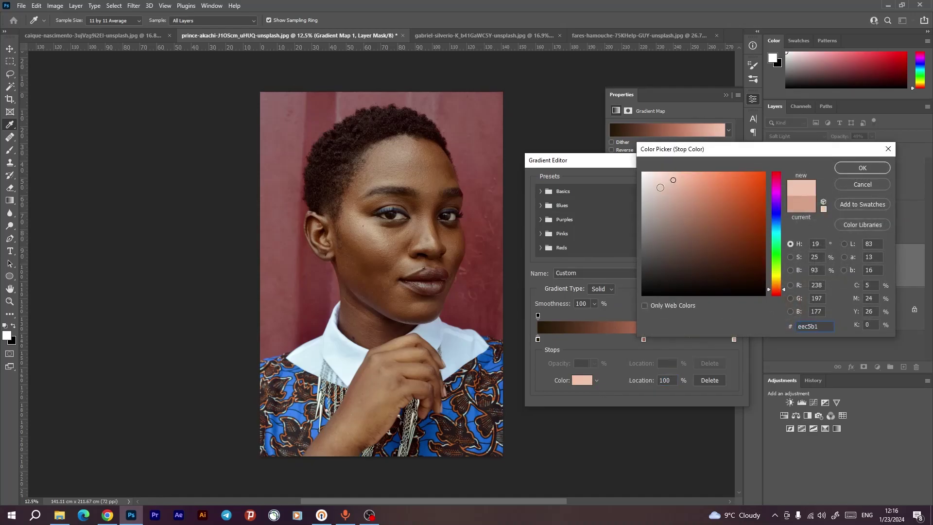
pyautogui.click(644, 179)
pyautogui.moveTo(774, 196); pyautogui.dragTo(776, 183)
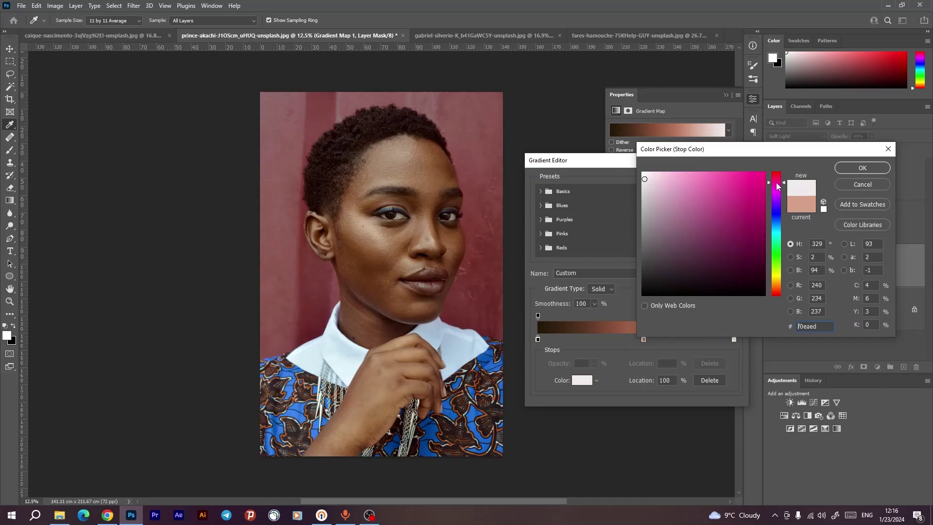
pyautogui.click(642, 185)
pyautogui.moveTo(777, 276); pyautogui.dragTo(778, 282)
pyautogui.click(655, 177)
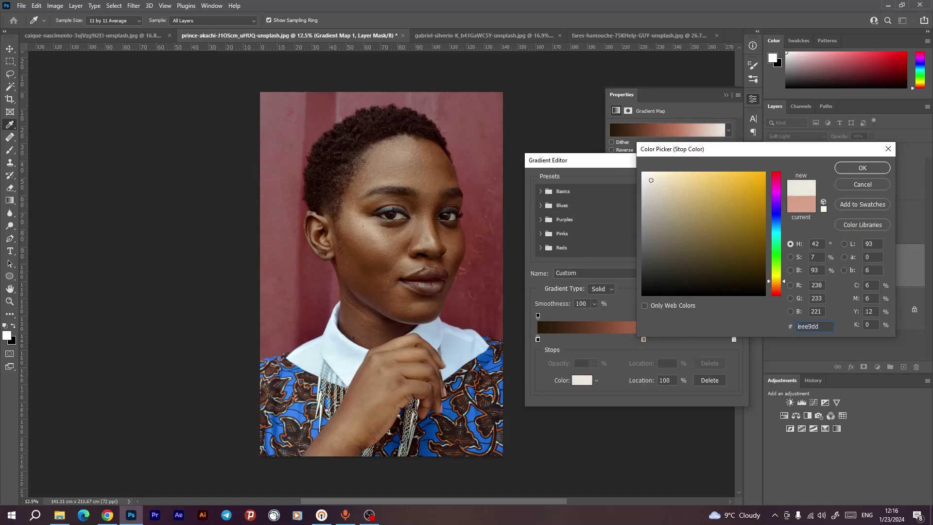
pyautogui.click(857, 168)
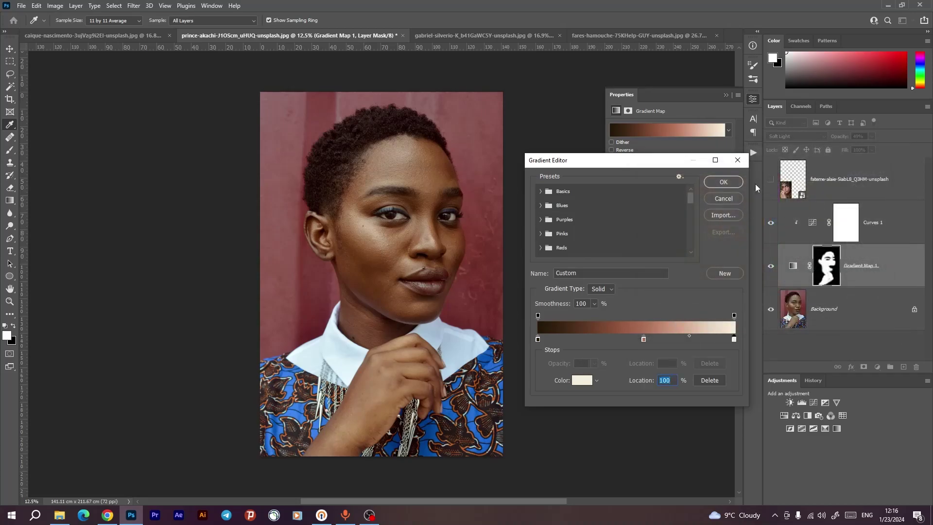
pyautogui.click(723, 182)
# Step: Turn the Gradient Map layer off and on to compare the skin before and after
pyautogui.click(770, 268)
pyautogui.click(769, 267)
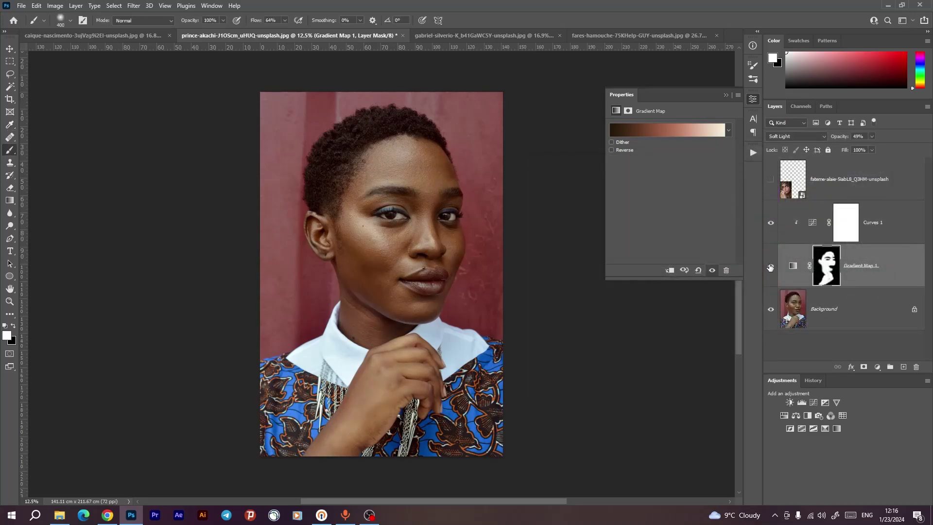
pyautogui.click(770, 268)
pyautogui.click(769, 267)
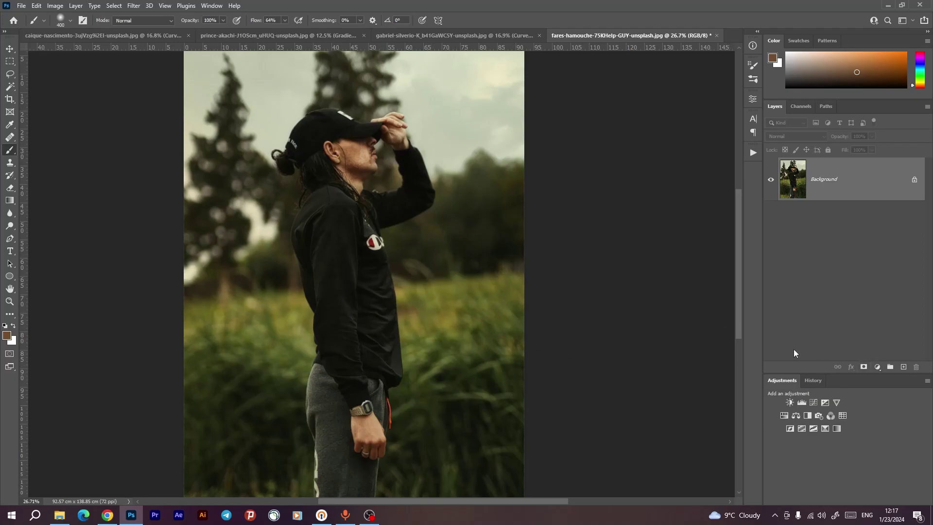
# Step: In the fares-hamouche photo, add a Curves layer and neutralise the colour cast by sampling the gray point on the white chest logo
pyautogui.click(877, 367)
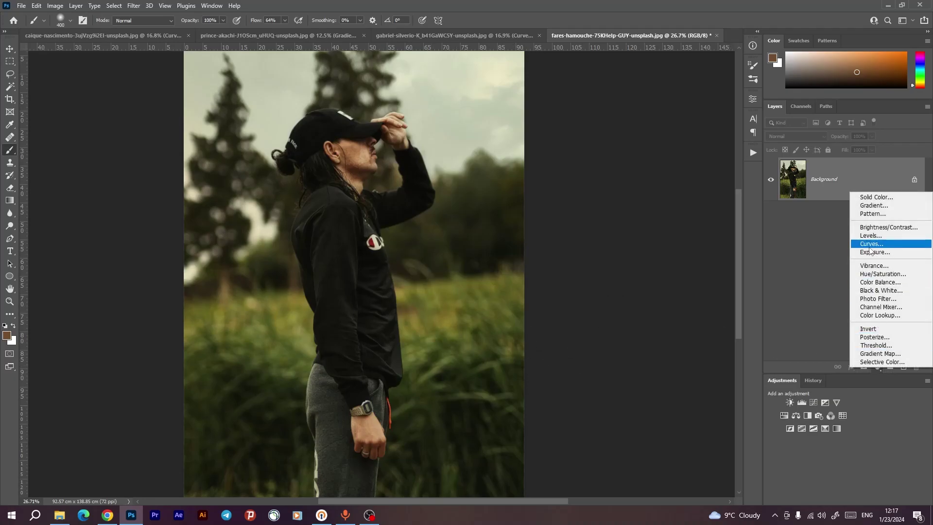
pyautogui.click(870, 242)
pyautogui.click(616, 168)
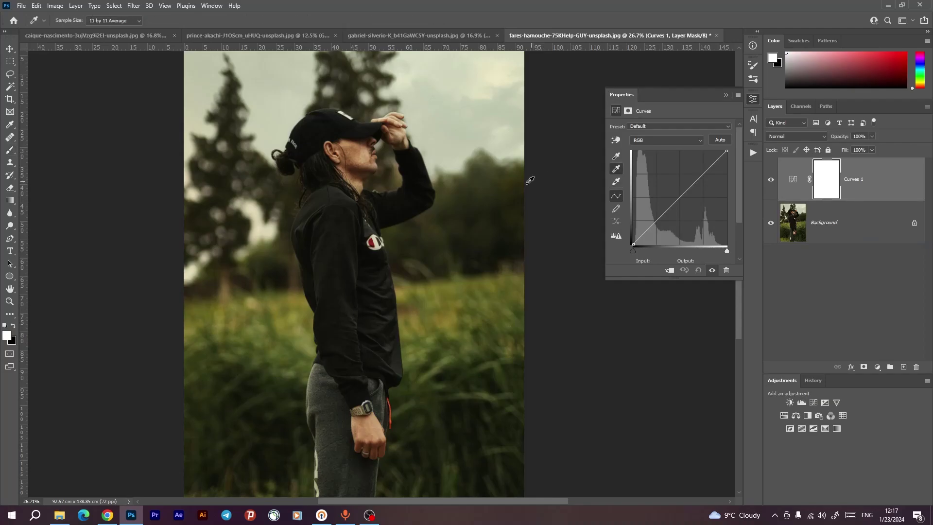
pyautogui.click(379, 240)
pyautogui.click(723, 95)
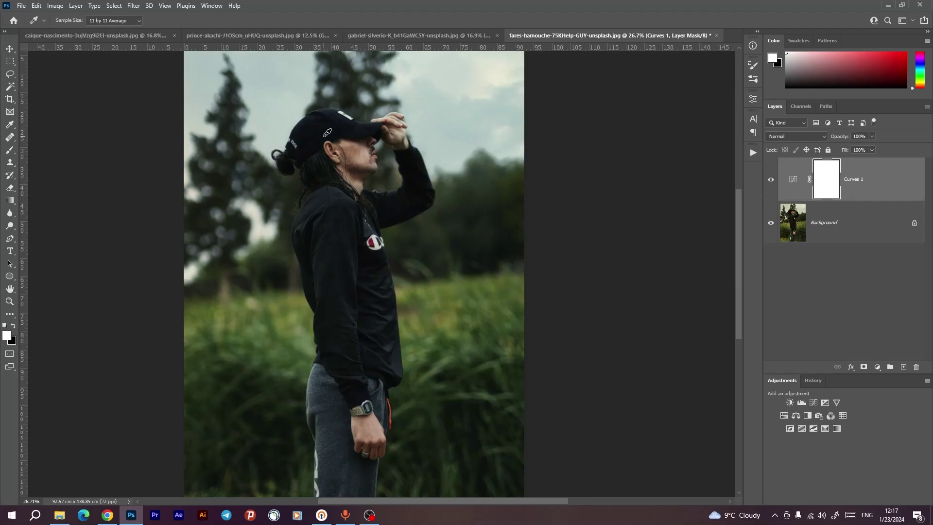
pyautogui.scroll(3, 388, 122)
pyautogui.scroll(-3, 448, 154)
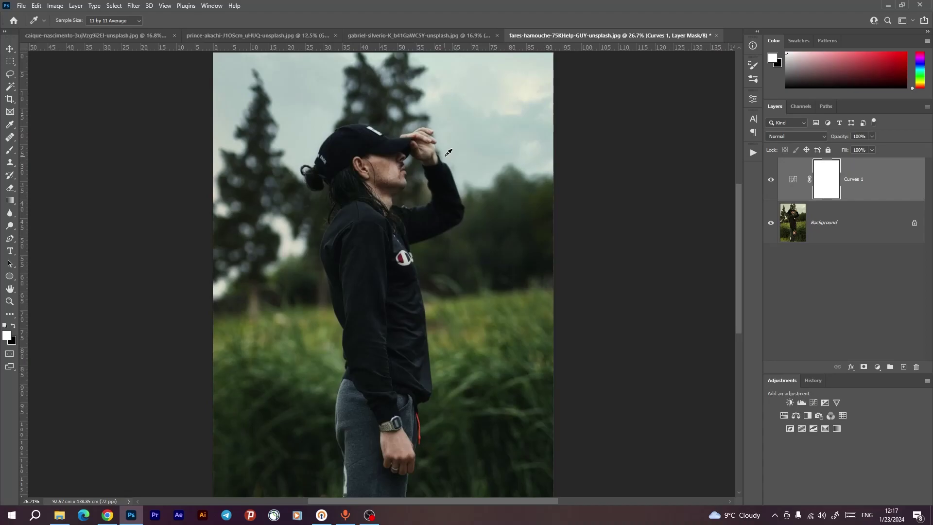
# Step: Select the skin on the Background layer with Color Range, using Skin Tones at fuzziness 14
pyautogui.click(818, 226)
pyautogui.press('b')
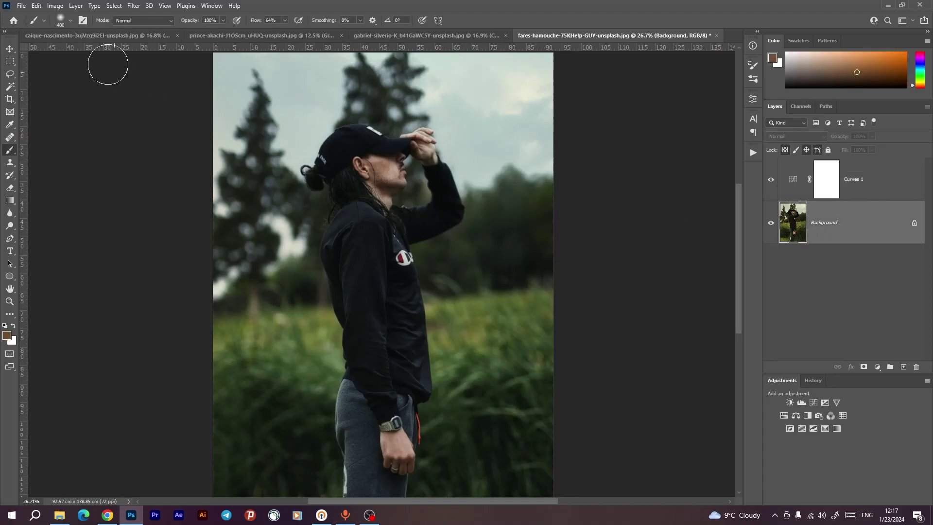
pyautogui.click(114, 6)
pyautogui.click(143, 99)
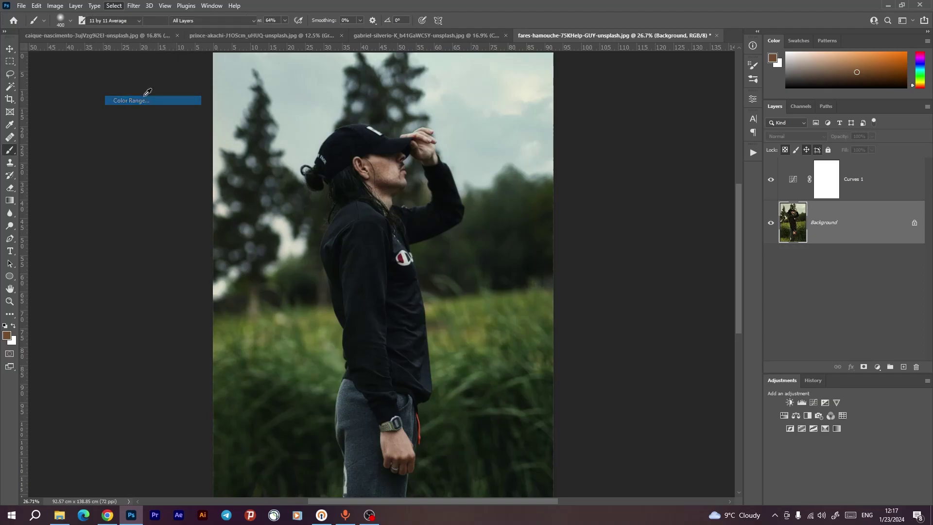
pyautogui.moveTo(593, 202); pyautogui.dragTo(587, 202)
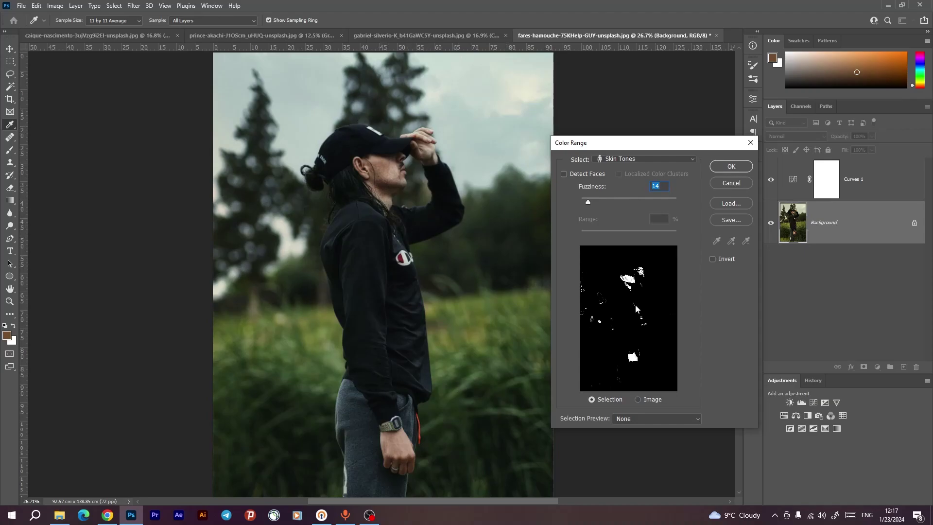
pyautogui.click(730, 166)
pyautogui.press('b')
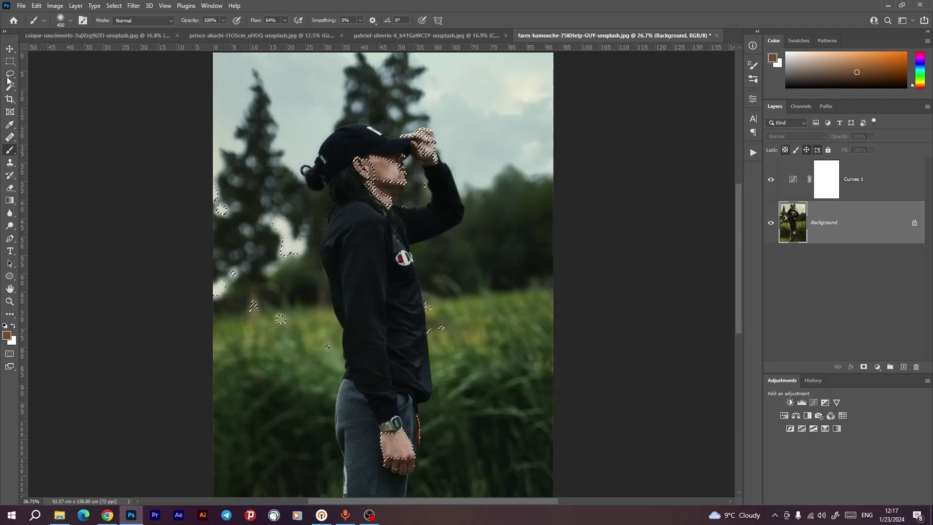
# Step: Subtract the stray background patches around the trees and grass from the skin selection with the Lasso tool
pyautogui.press('l')
pyautogui.moveTo(195, 150)
pyautogui.mouseDown()
pyautogui.moveTo(236, 152)
pyautogui.moveTo(273, 180)
pyautogui.mouseUp()
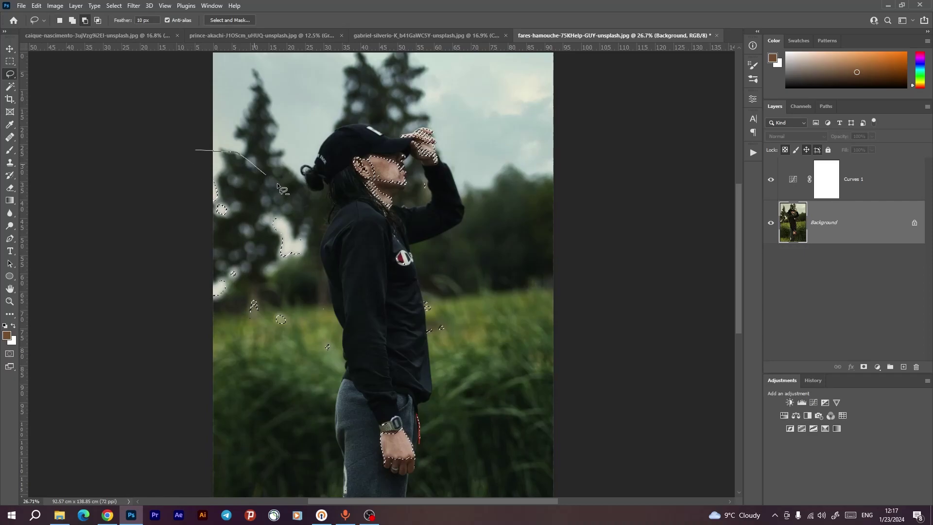
pyautogui.moveTo(329, 263)
pyautogui.mouseDown()
pyautogui.moveTo(349, 343)
pyautogui.moveTo(142, 355)
pyautogui.moveTo(202, 254)
pyautogui.mouseUp()
pyautogui.moveTo(454, 278)
pyautogui.mouseDown()
pyautogui.moveTo(486, 355)
pyautogui.moveTo(451, 280)
pyautogui.mouseUp()
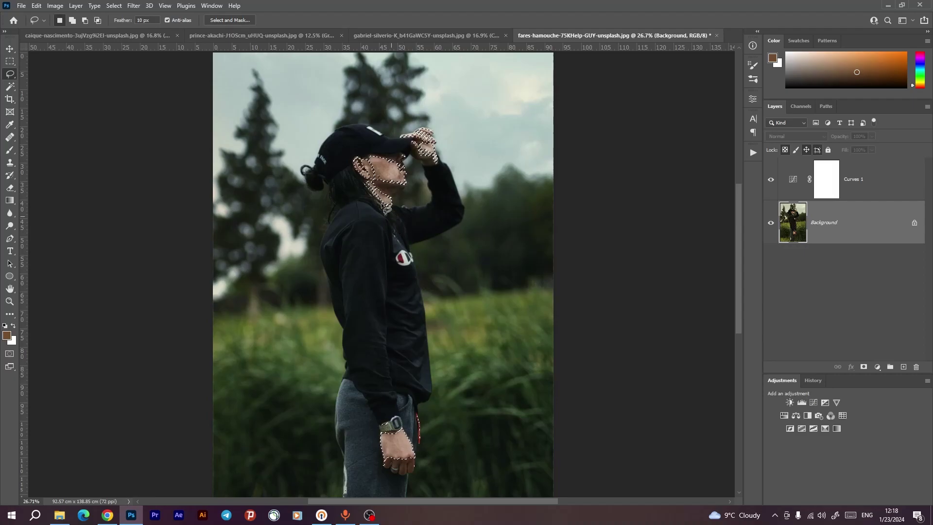
# Step: Add the missed areas of the face, ear, neck and raised hand to the selection with the Lasso tool
pyautogui.scroll(5, 370, 167)
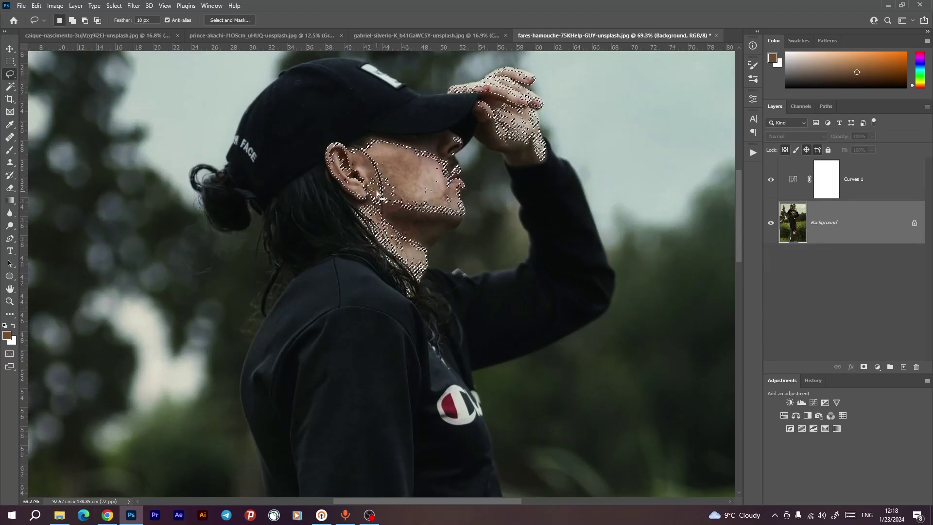
pyautogui.moveTo(373, 146)
pyautogui.mouseDown()
pyautogui.moveTo(388, 203)
pyautogui.moveTo(407, 217)
pyautogui.moveTo(461, 220)
pyautogui.moveTo(452, 167)
pyautogui.moveTo(374, 142)
pyautogui.mouseUp()
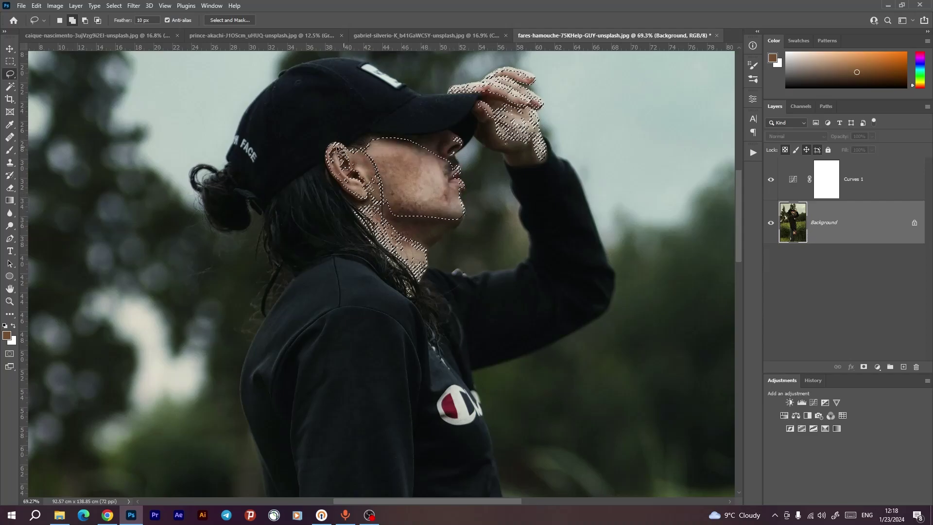
pyautogui.moveTo(341, 183)
pyautogui.mouseDown()
pyautogui.moveTo(372, 199)
pyautogui.moveTo(375, 179)
pyautogui.moveTo(361, 203)
pyautogui.mouseUp()
pyautogui.moveTo(360, 203)
pyautogui.mouseDown()
pyautogui.moveTo(398, 267)
pyautogui.moveTo(421, 281)
pyautogui.mouseUp()
pyautogui.moveTo(400, 220); pyautogui.dragTo(402, 218)
pyautogui.moveTo(495, 101)
pyautogui.mouseDown()
pyautogui.moveTo(531, 158)
pyautogui.moveTo(547, 146)
pyautogui.moveTo(526, 81)
pyautogui.moveTo(486, 77)
pyautogui.moveTo(459, 91)
pyautogui.moveTo(523, 156)
pyautogui.mouseUp()
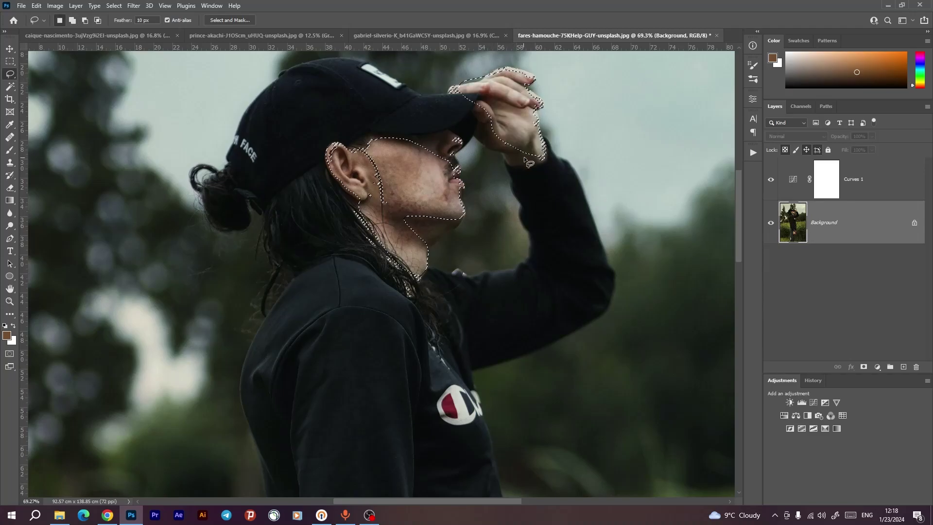
# Step: Duplicate the Background layer and mask the copy with the skin selection
pyautogui.scroll(-5, 476, 185)
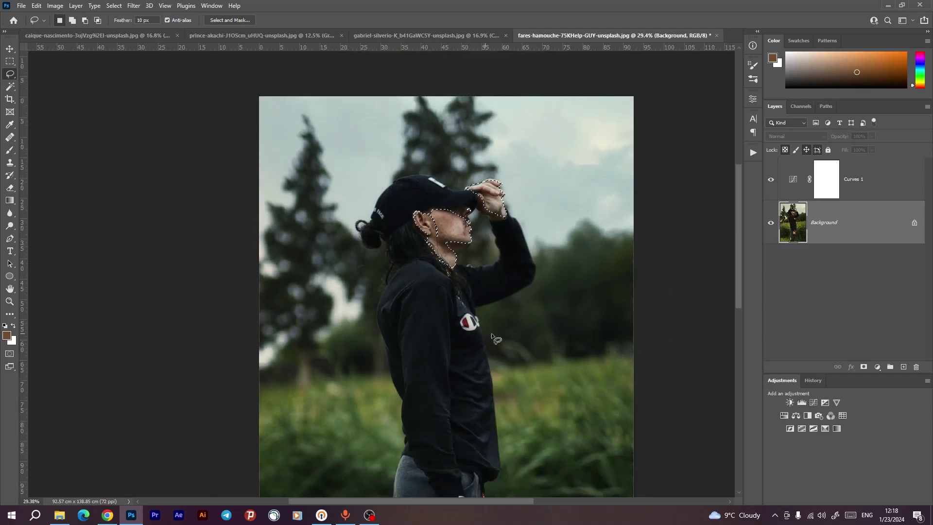
pyautogui.moveTo(560, 324); pyautogui.dragTo(465, 262)
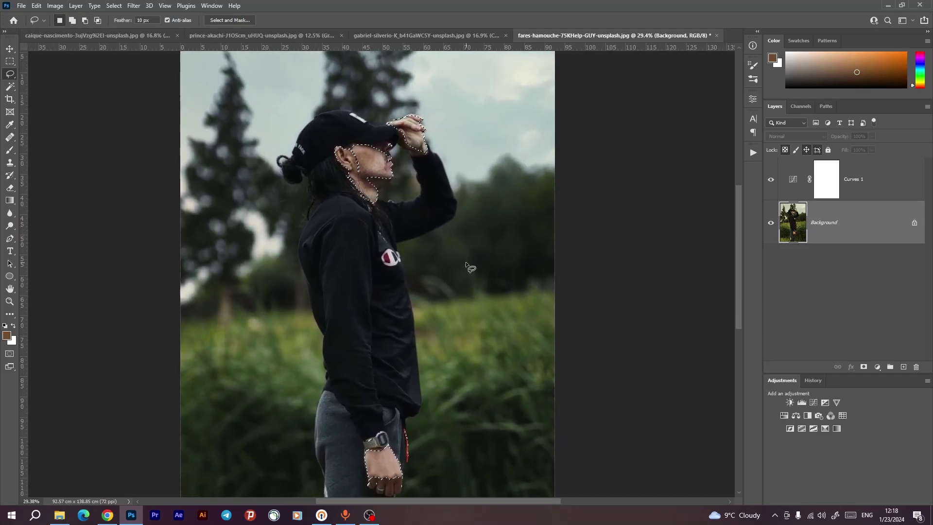
pyautogui.scroll(-1, 475, 268)
pyautogui.moveTo(839, 231); pyautogui.dragTo(903, 370)
pyautogui.click(863, 367)
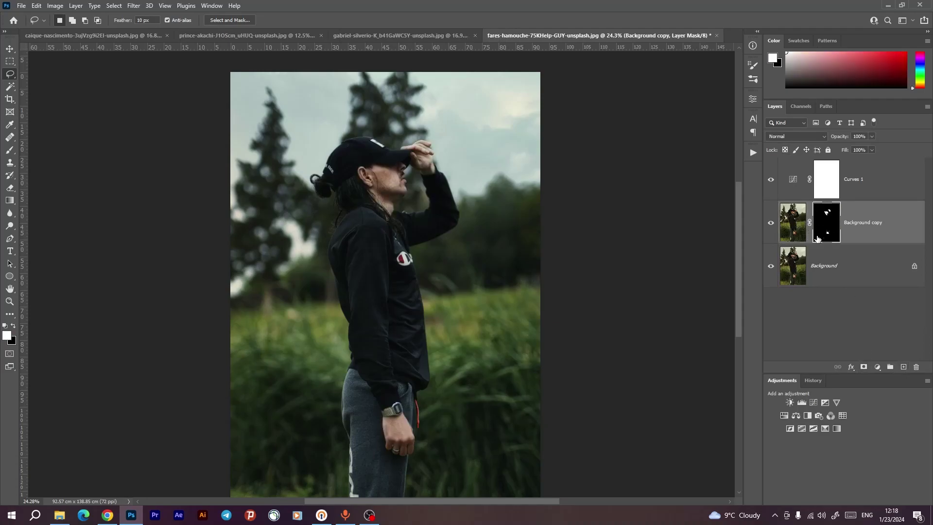
# Step: Run the "Skin pallet" action to place the skin tone swatches above the Background copy
pyautogui.click(753, 153)
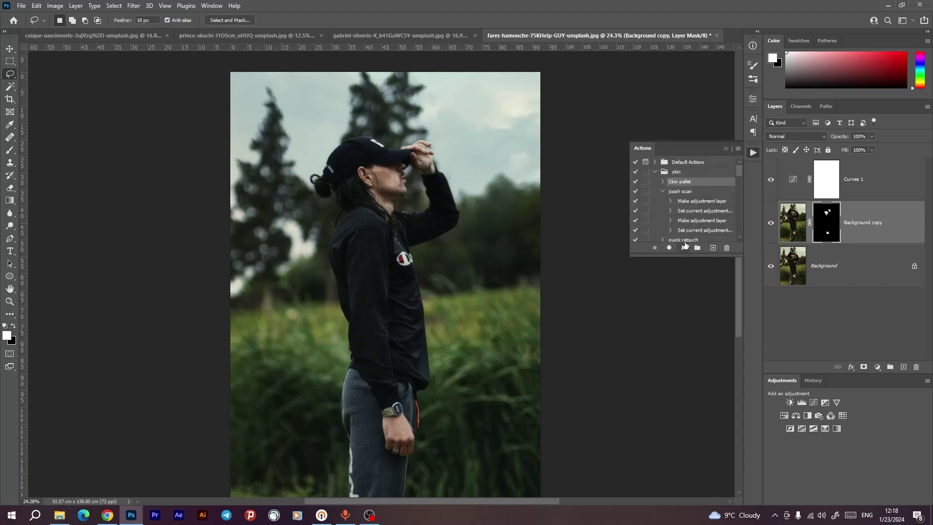
pyautogui.click(683, 249)
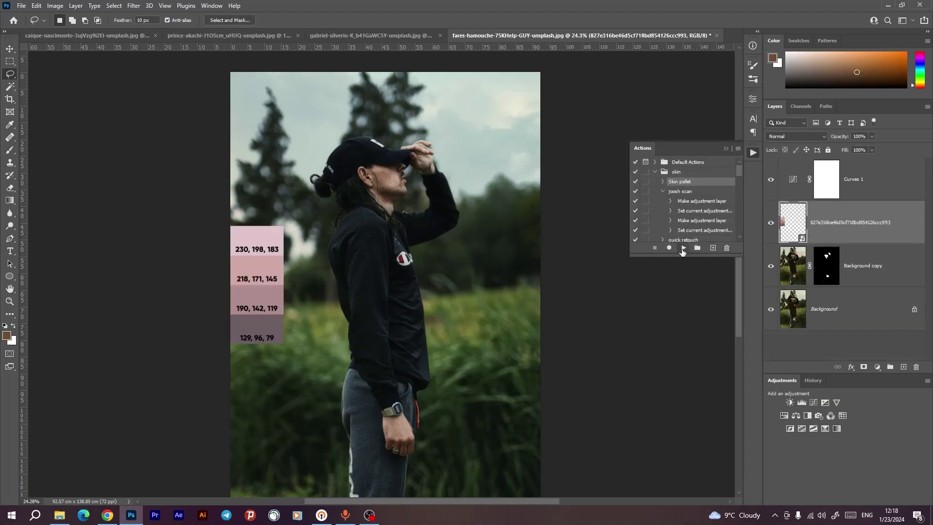
pyautogui.click(726, 149)
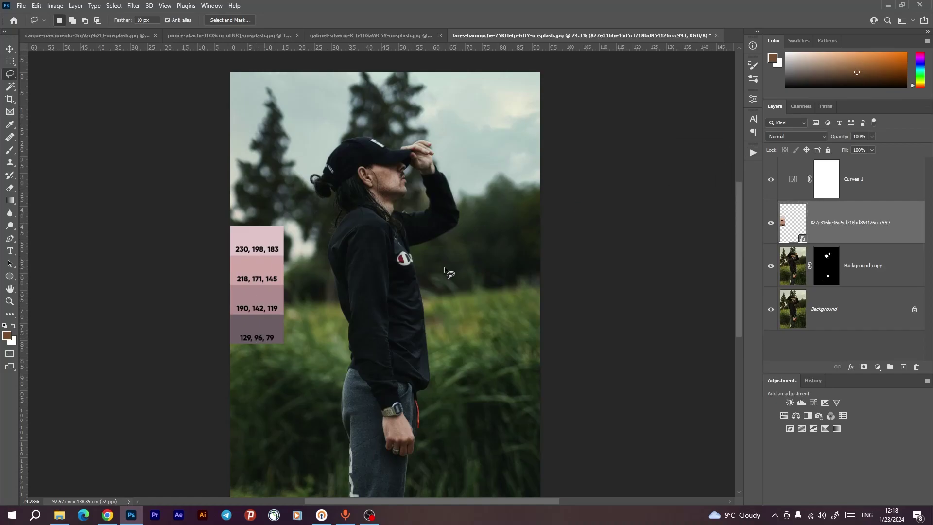
pyautogui.click(752, 153)
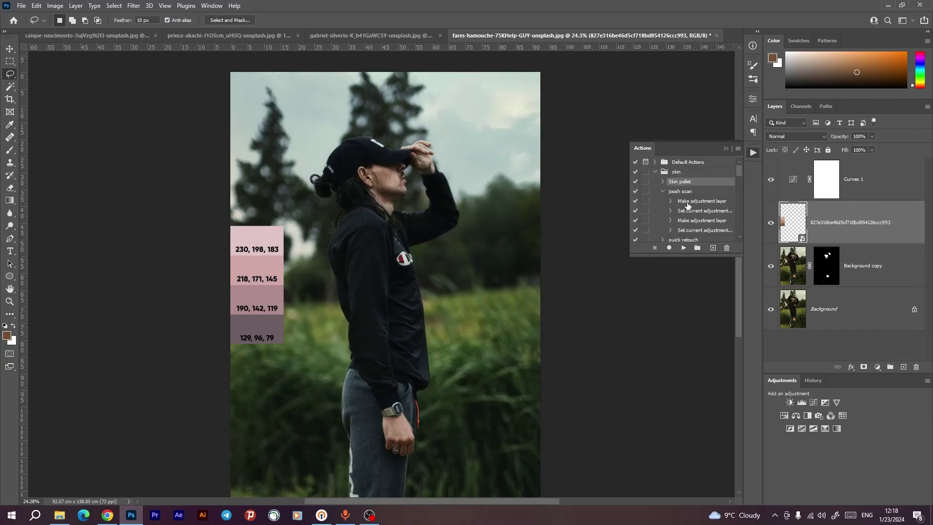
pyautogui.click(724, 150)
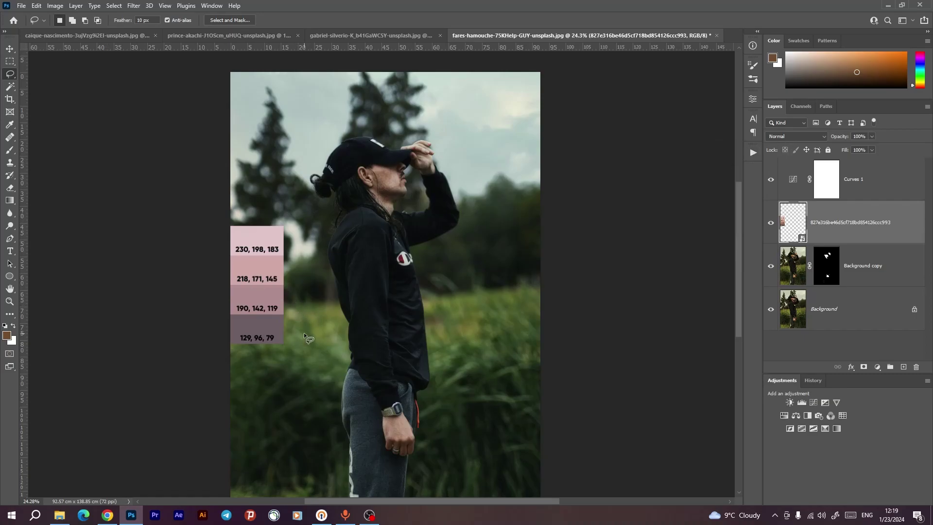
# Step: Move the skin tone swatches clear of the figure, in front of the raised arm and close to the photo's edge
pyautogui.press('v')
pyautogui.moveTo(269, 298)
pyautogui.mouseDown()
pyautogui.moveTo(388, 264)
pyautogui.moveTo(437, 204)
pyautogui.mouseUp()
pyautogui.scroll(5, 404, 167)
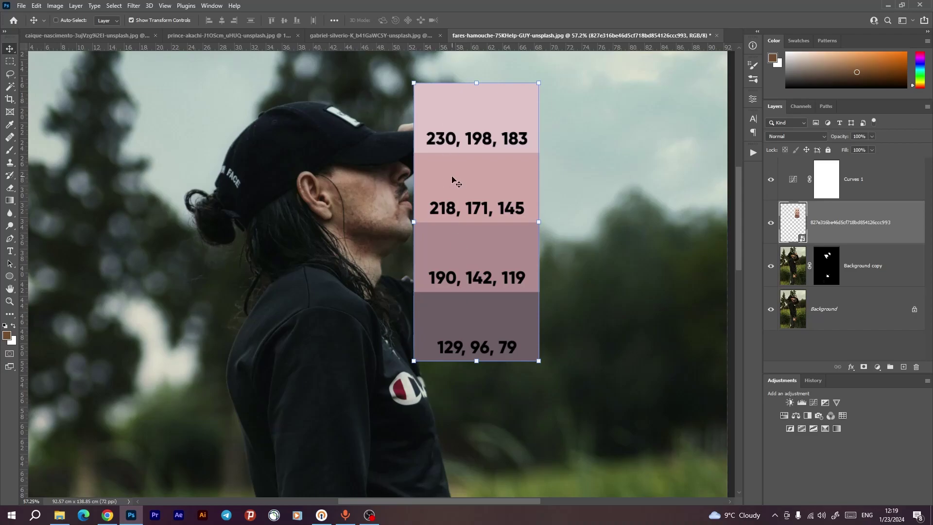
pyautogui.scroll(-5, 488, 200)
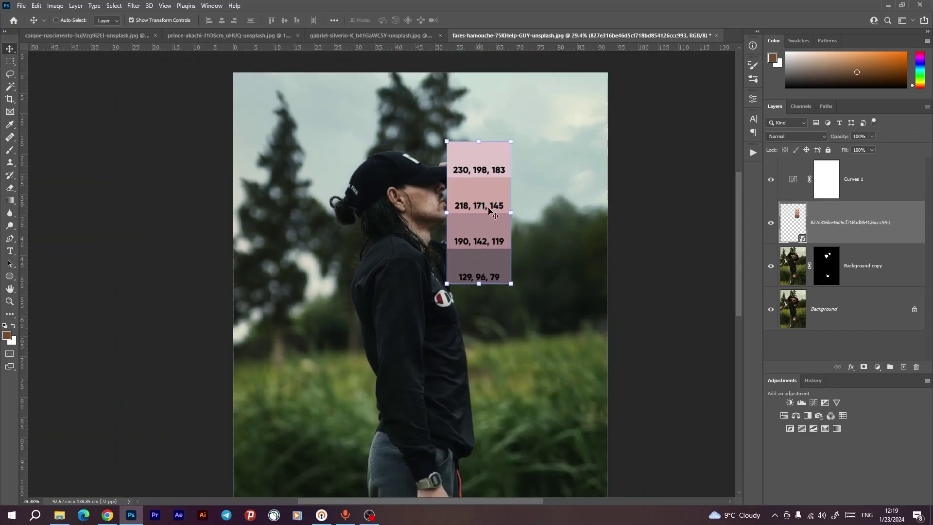
pyautogui.moveTo(479, 241); pyautogui.dragTo(559, 242)
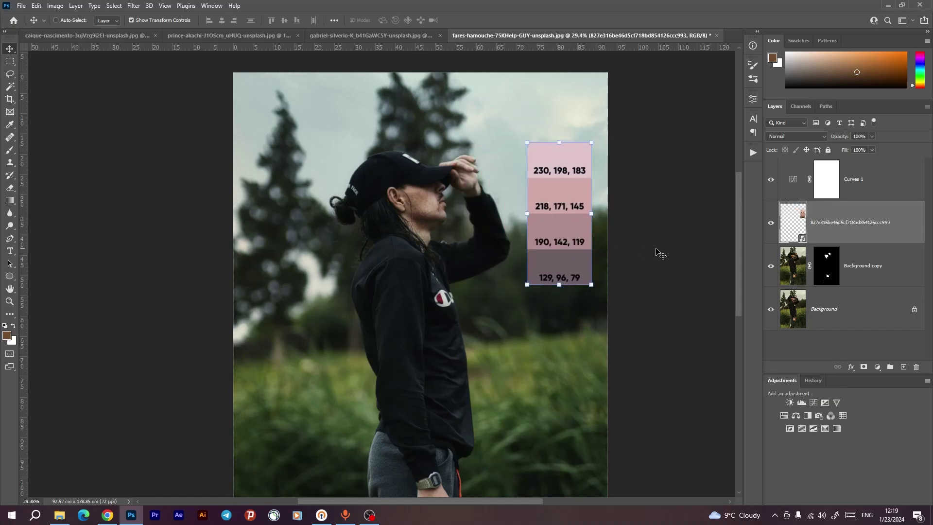
# Step: Load the Background copy's mask as a selection and add a Solid Color fill above that layer, sampling the 218, 171, 145 swatch
pyautogui.keyDown('ctrl'); pyautogui.click(826, 266); pyautogui.keyUp('ctrl')
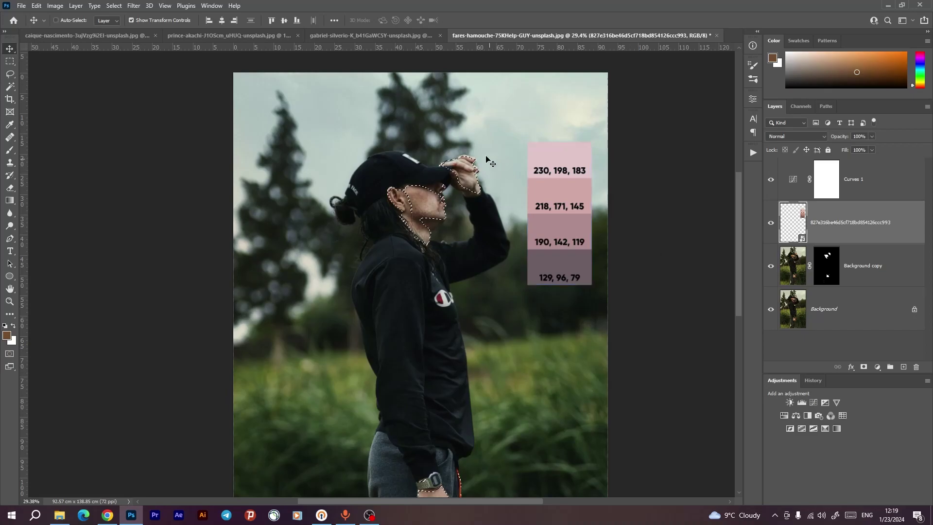
pyautogui.scroll(-1, 427, 359)
pyautogui.hscroll(1, 427, 360)
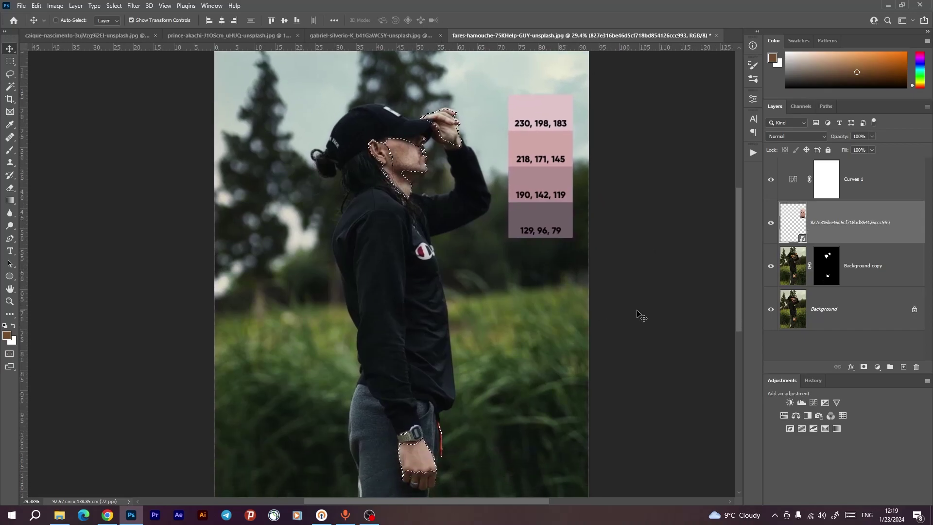
pyautogui.click(862, 281)
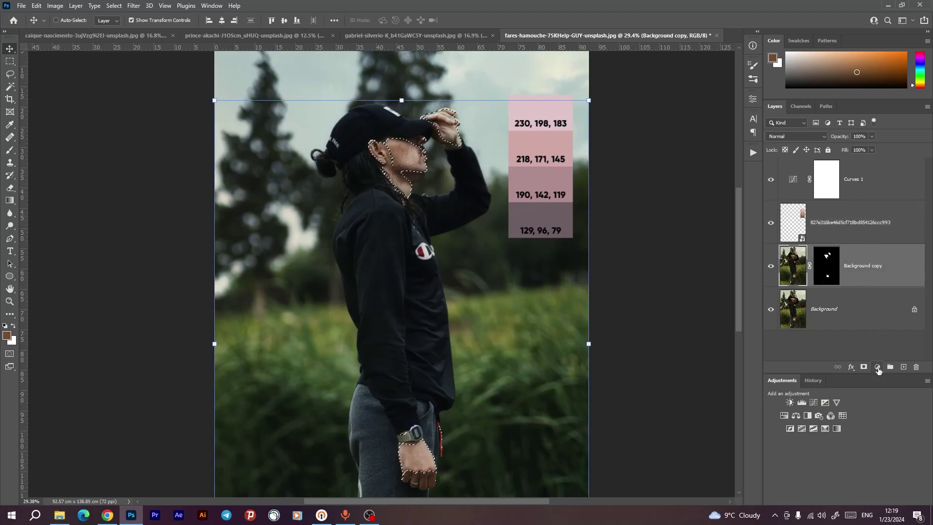
pyautogui.click(878, 369)
pyautogui.click(867, 199)
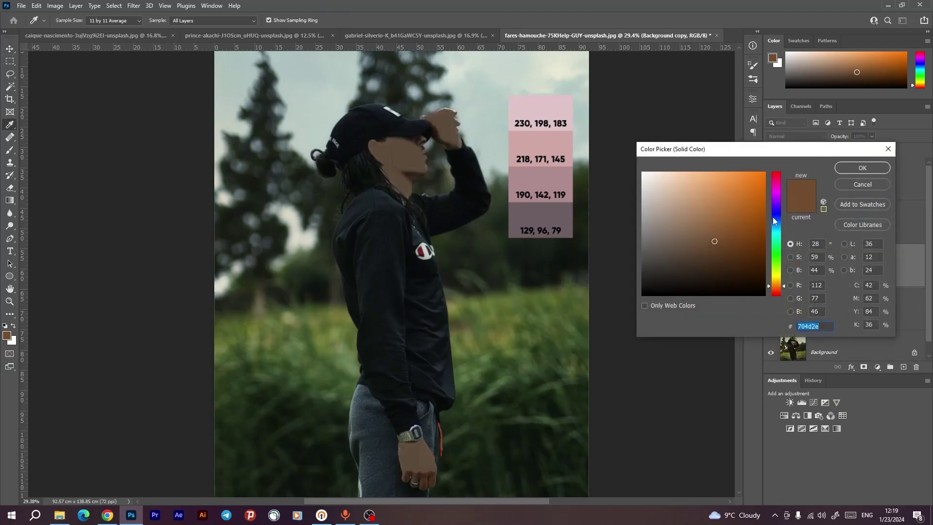
pyautogui.click(550, 141)
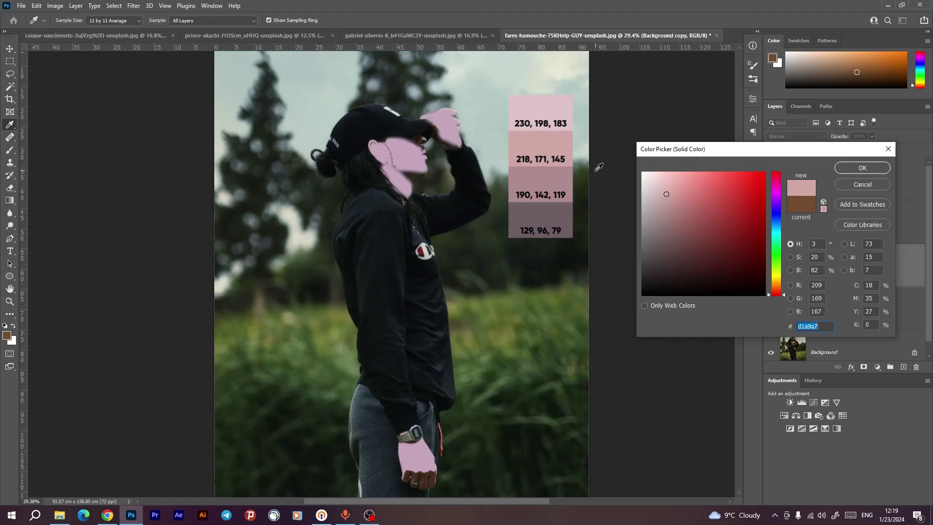
pyautogui.click(876, 170)
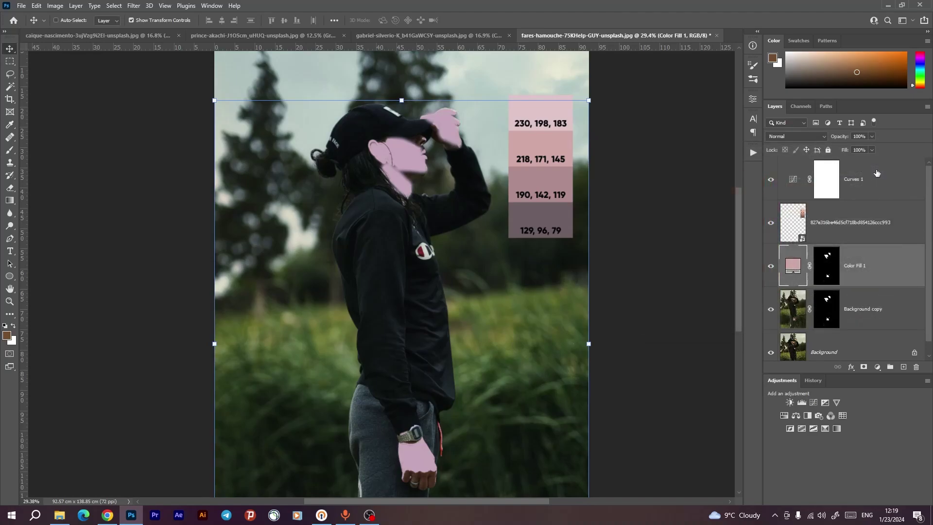
# Step: Set the colour fill's blend mode to Soft Light, compare the skin with and without it, and hide the skin tone swatches
pyautogui.click(778, 136)
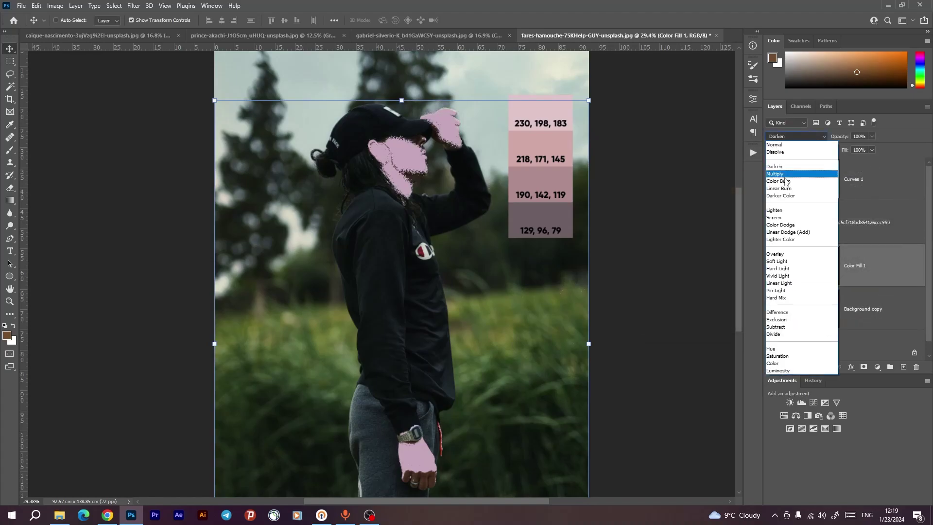
pyautogui.click(792, 263)
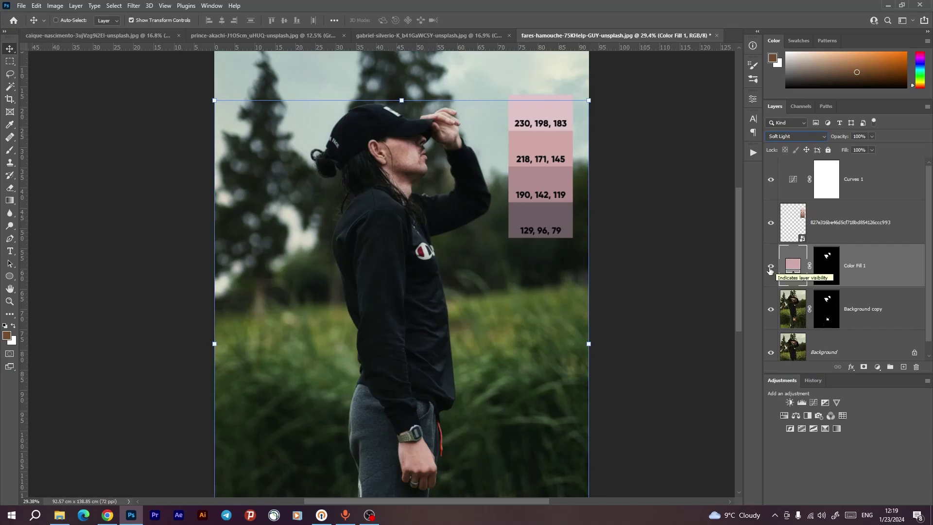
pyautogui.click(770, 266)
pyautogui.click(770, 266)
pyautogui.click(771, 222)
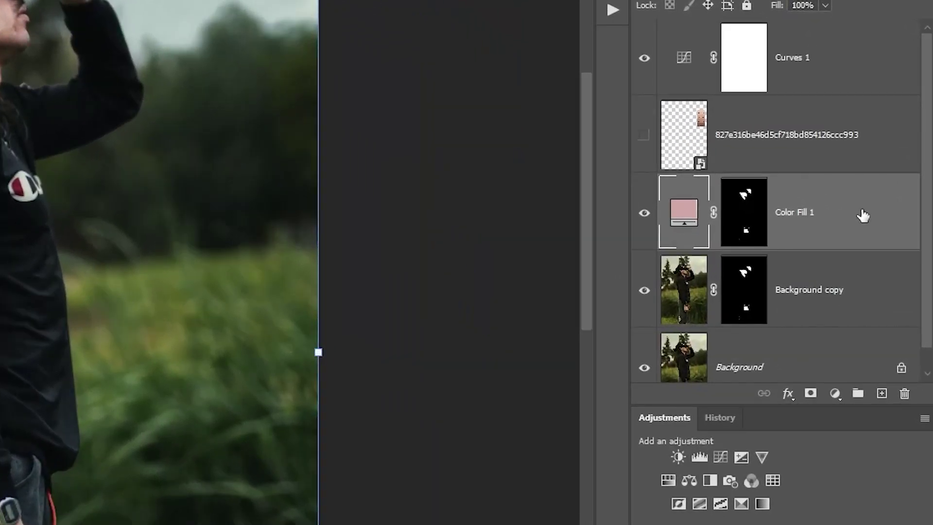
# Step: Set the colour fill's Blend If for the underlying layer's shadows to a split range of 35 / 202
pyautogui.doubleClick(863, 215)
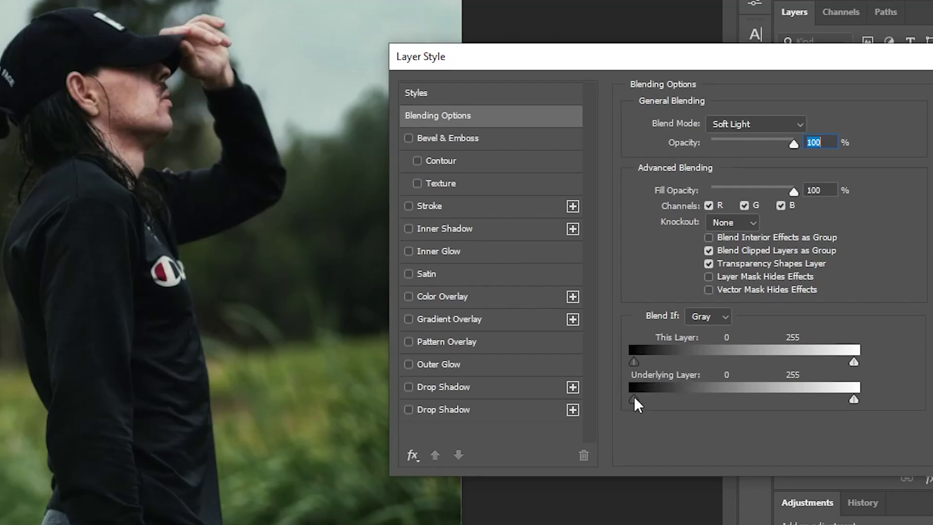
pyautogui.moveTo(633, 399); pyautogui.dragTo(732, 397)
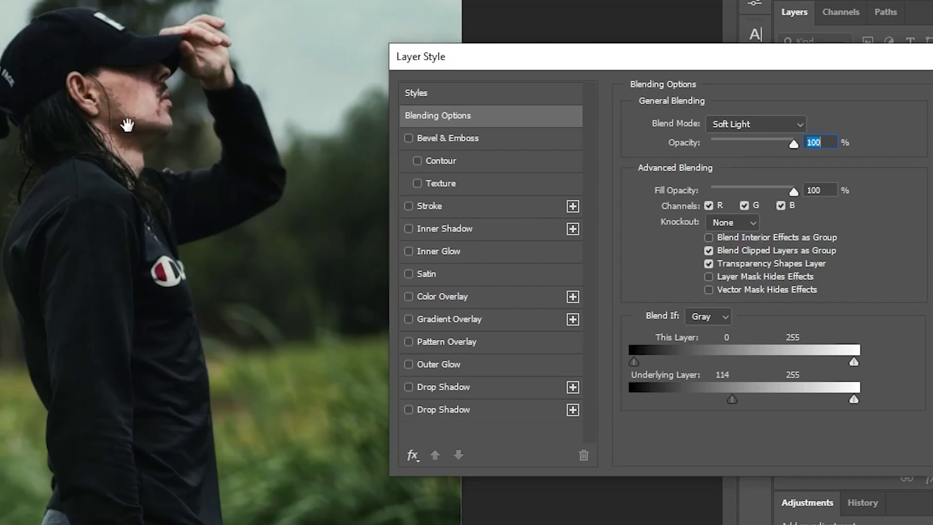
pyautogui.press('alt')
pyautogui.moveTo(732, 401); pyautogui.dragTo(668, 406)
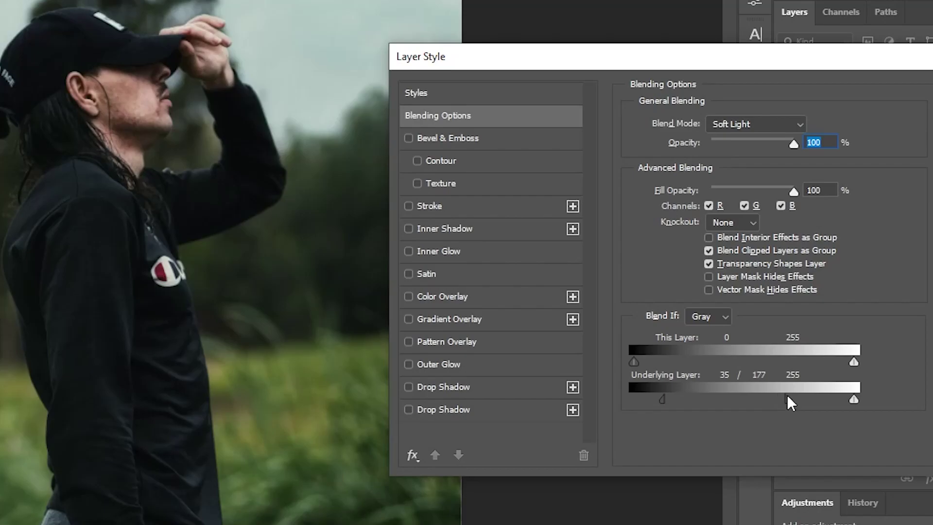
pyautogui.moveTo(793, 394); pyautogui.dragTo(809, 394)
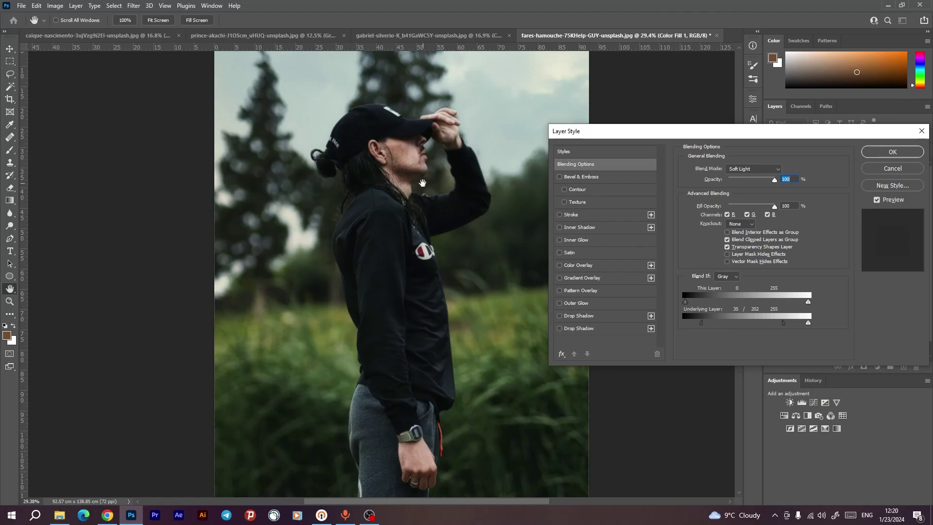
pyautogui.click(893, 152)
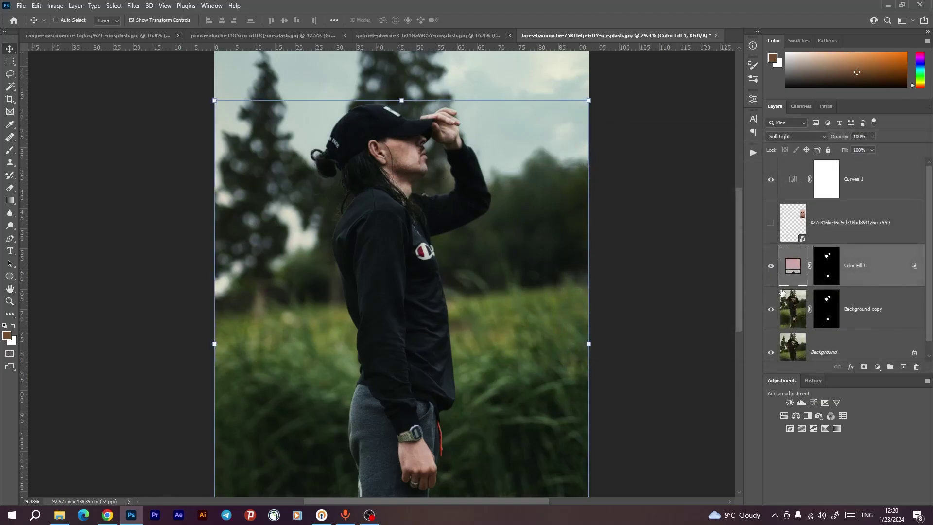
# Step: Compare the whole photo with and without the Color Fill 1 and Curves 1 layers
pyautogui.click(770, 270)
pyautogui.click(770, 267)
pyautogui.scroll(-1, 503, 296)
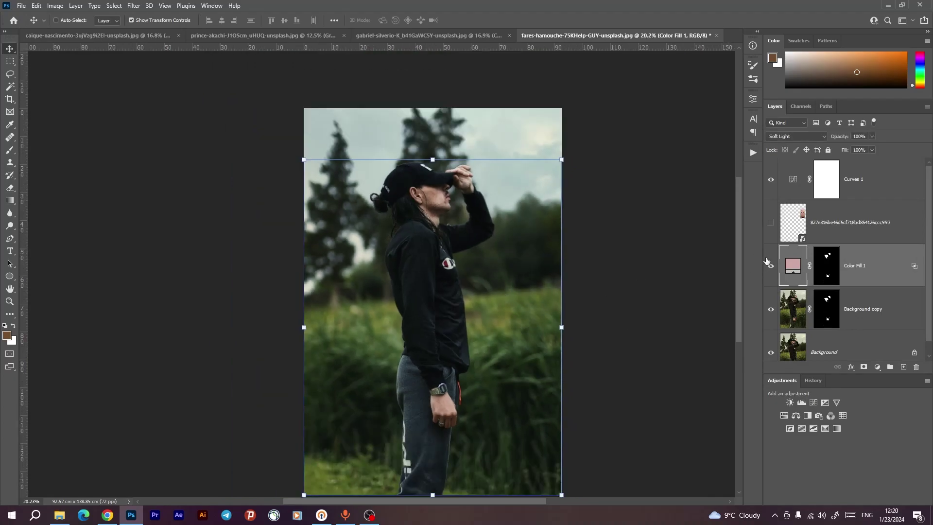
pyautogui.click(863, 312)
pyautogui.click(772, 266)
pyautogui.click(772, 265)
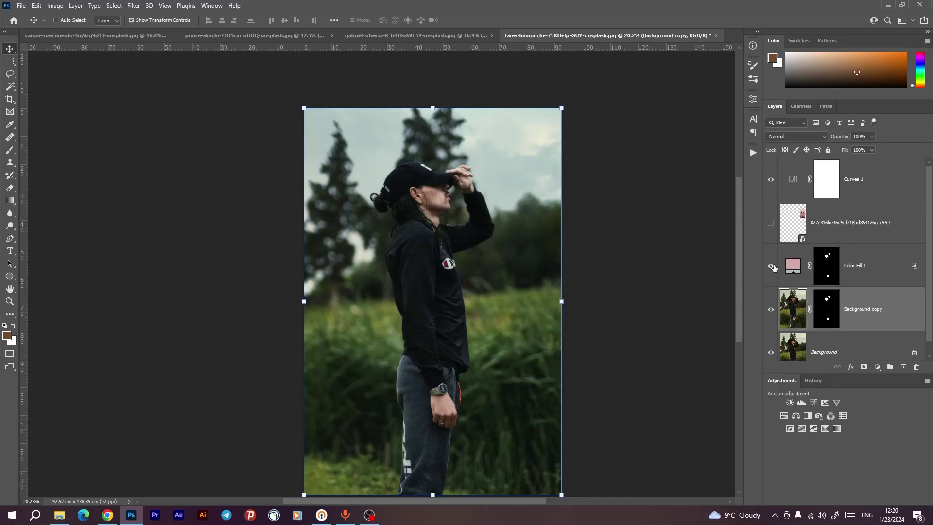
pyautogui.scroll(-1, 773, 267)
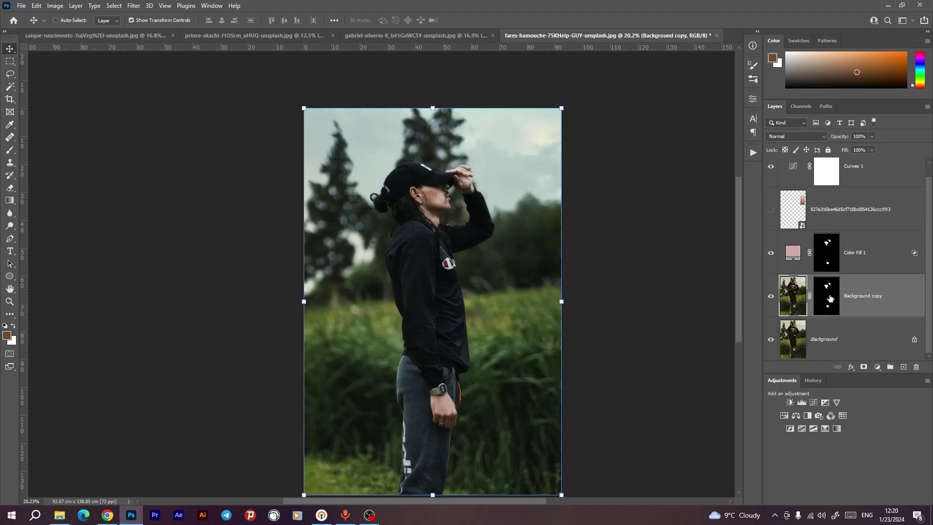
pyautogui.scroll(1, 833, 301)
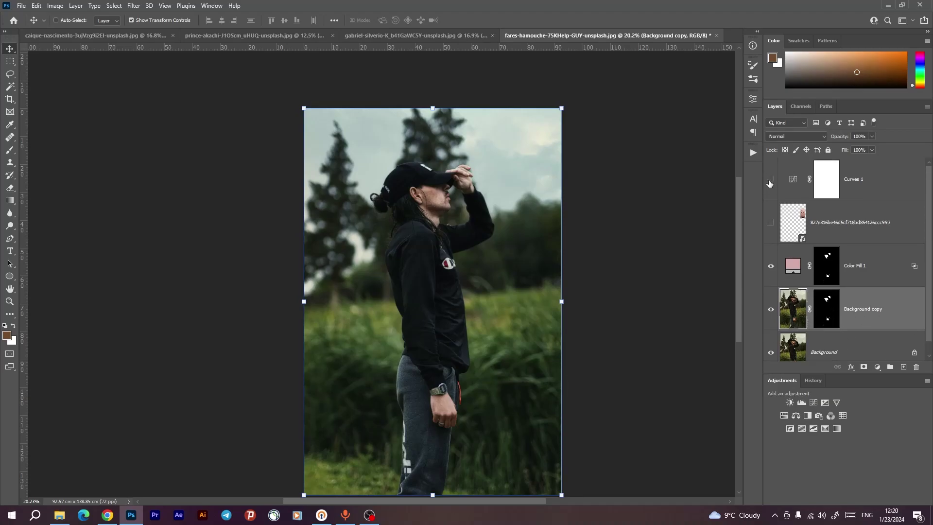
pyautogui.click(770, 181)
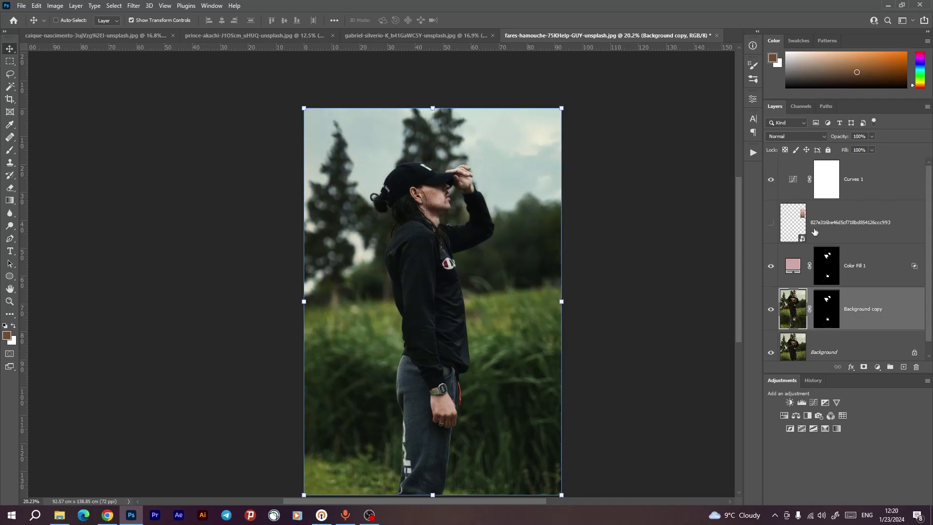
# Step: Move the Color Fill 1 layer above Curves 1 and compare the photo with and without the fill
pyautogui.moveTo(856, 275); pyautogui.dragTo(847, 169)
pyautogui.click(770, 181)
pyautogui.click(770, 181)
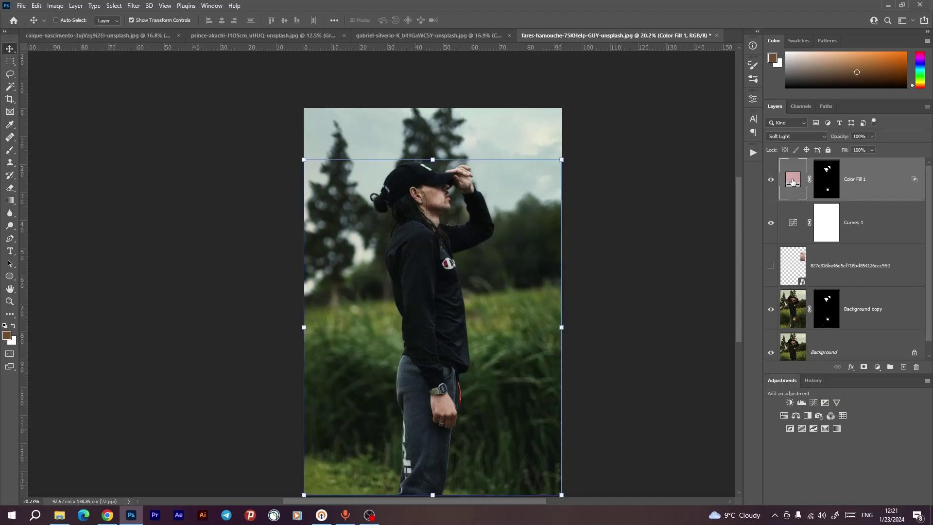
# Step: Shift the Color Fill 1 colour to a warmer peach, d0a897, and compare the face and raised hand with and without it
pyautogui.doubleClick(792, 182)
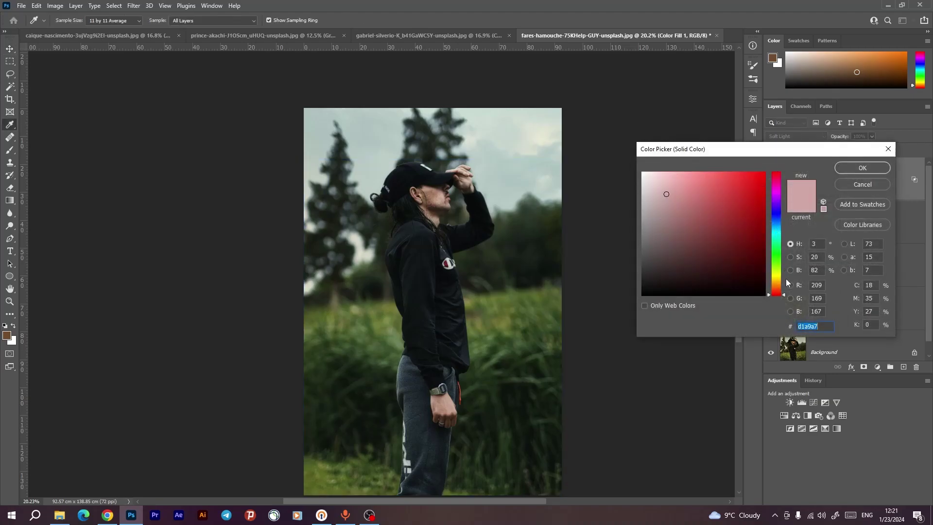
pyautogui.moveTo(784, 293); pyautogui.dragTo(782, 291)
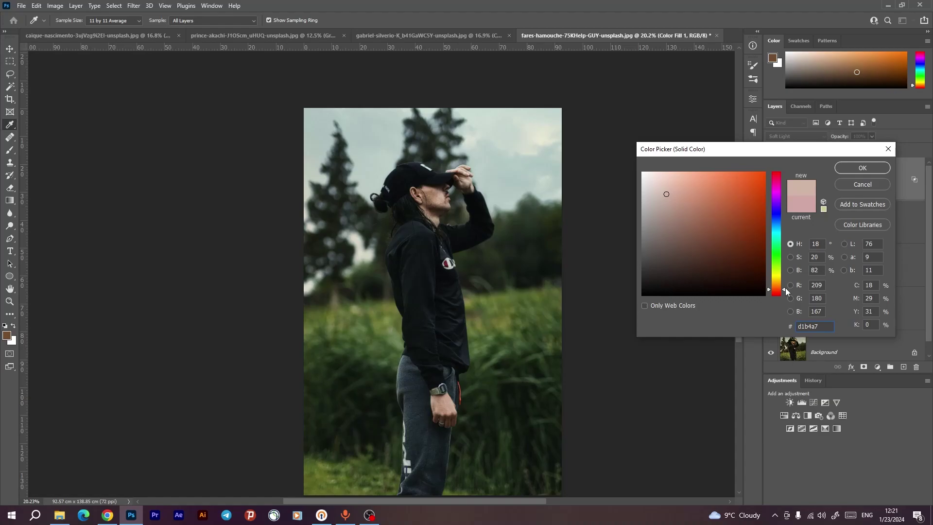
pyautogui.click(675, 194)
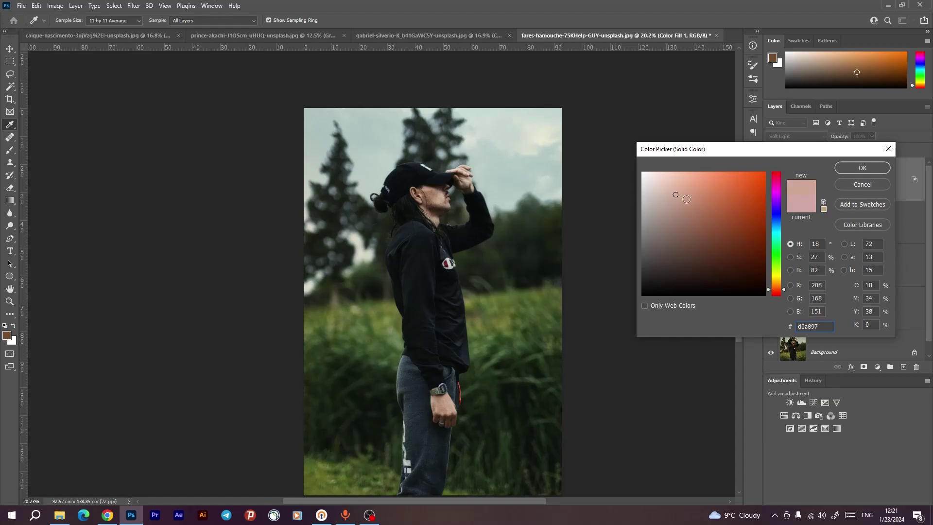
pyautogui.click(844, 168)
pyautogui.press('v')
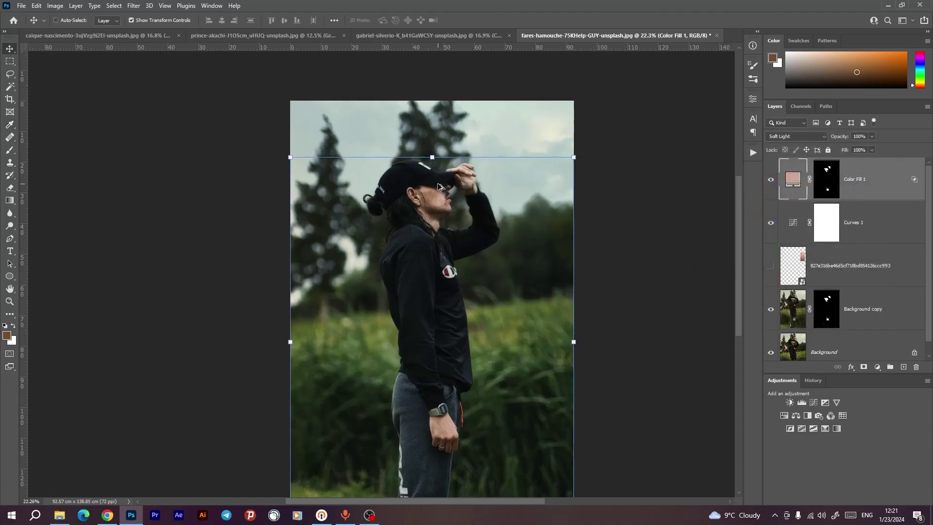
pyautogui.scroll(2, 439, 186)
pyautogui.click(770, 179)
pyautogui.click(771, 181)
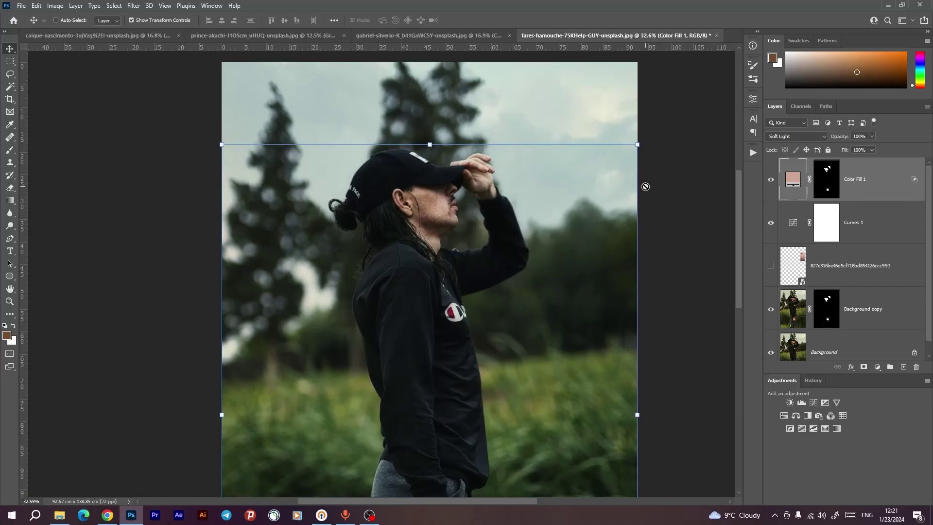
# Step: Switch to the Clone Stamp tool
pyautogui.press('s')
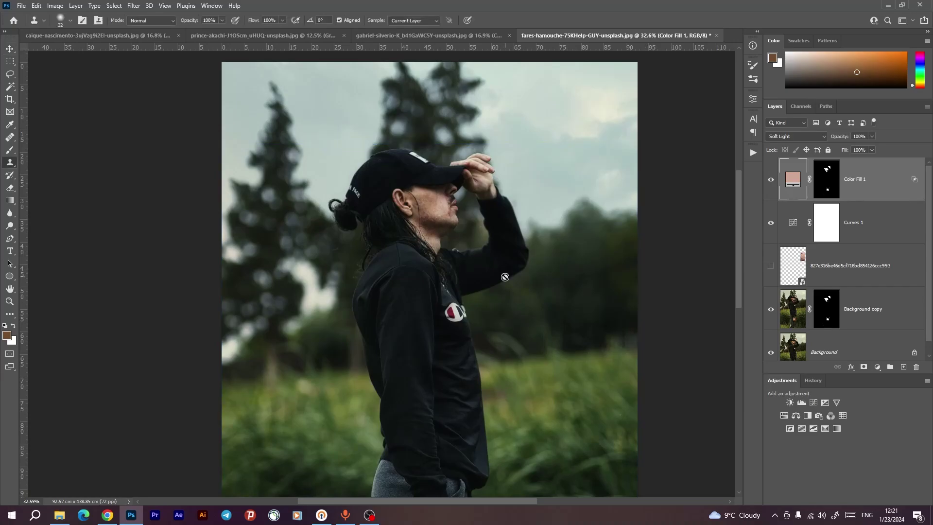